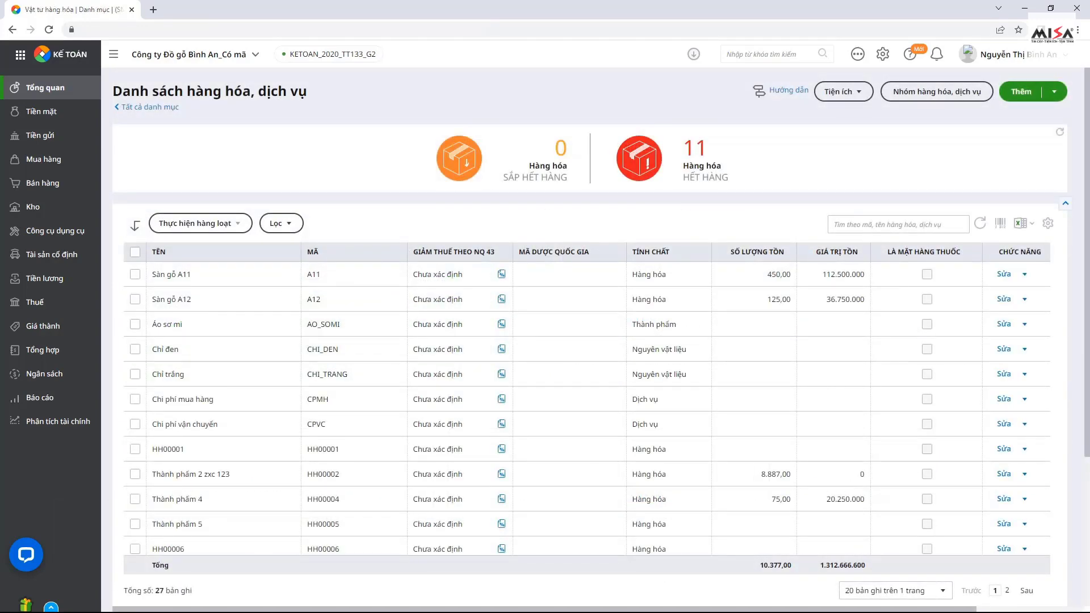
Add a service item named "Phí trước hải quan" with code PTHQ in group DV and save it.
click(1019, 92)
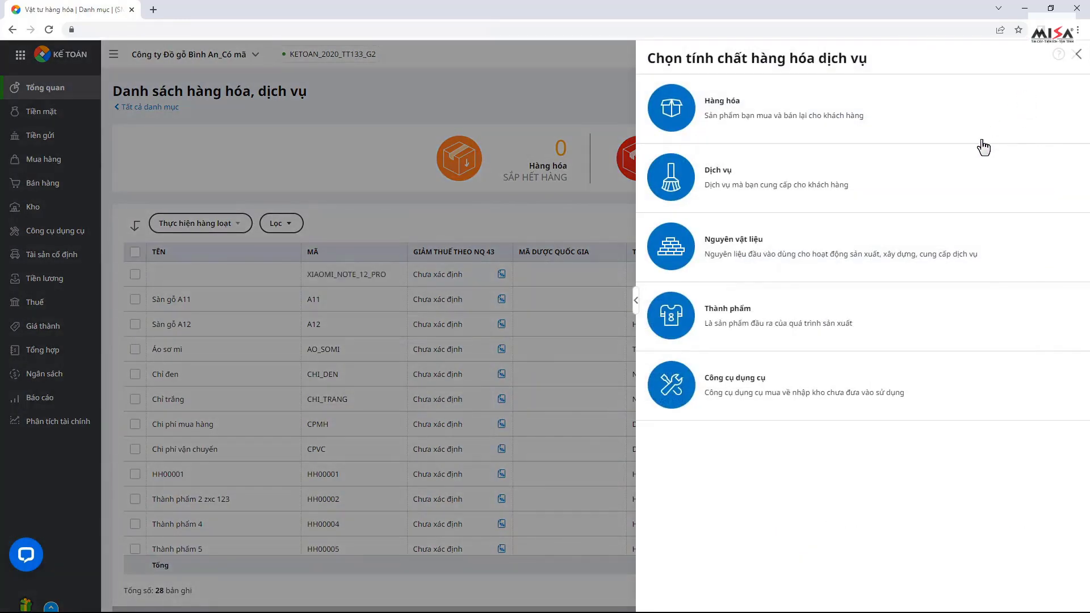
click(964, 182)
click(944, 507)
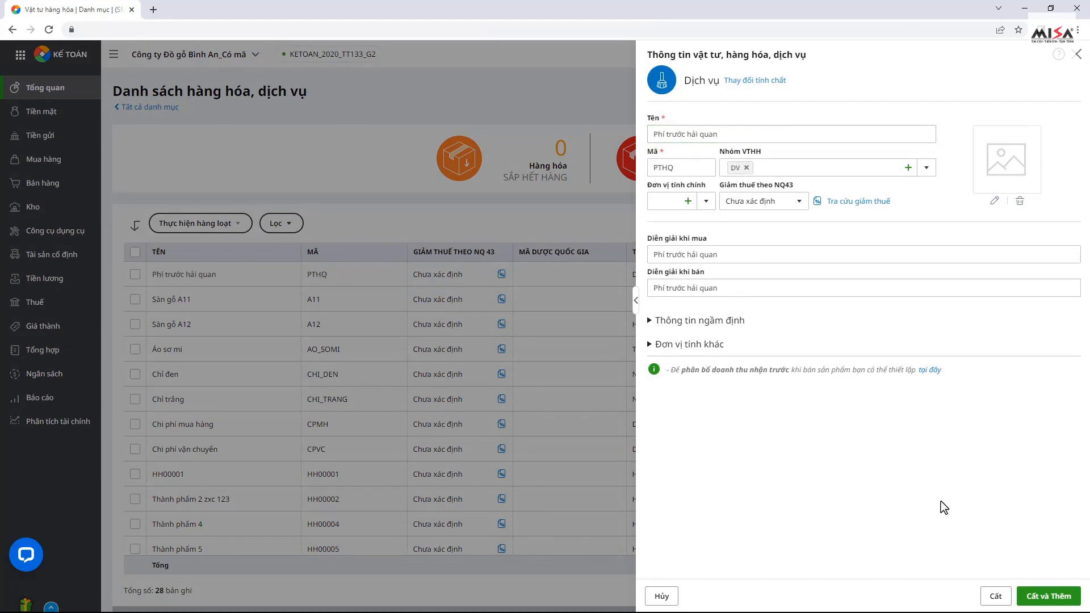
click(997, 595)
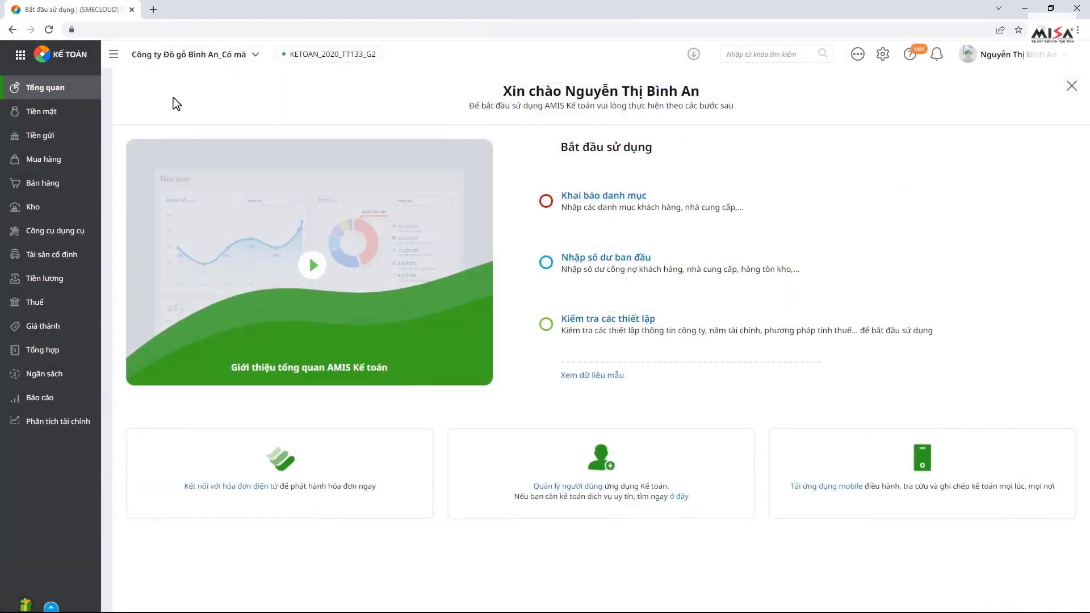
Create a new service purchase voucher (Chứng từ mua dịch vụ) among the purchase transactions.
click(73, 160)
click(361, 91)
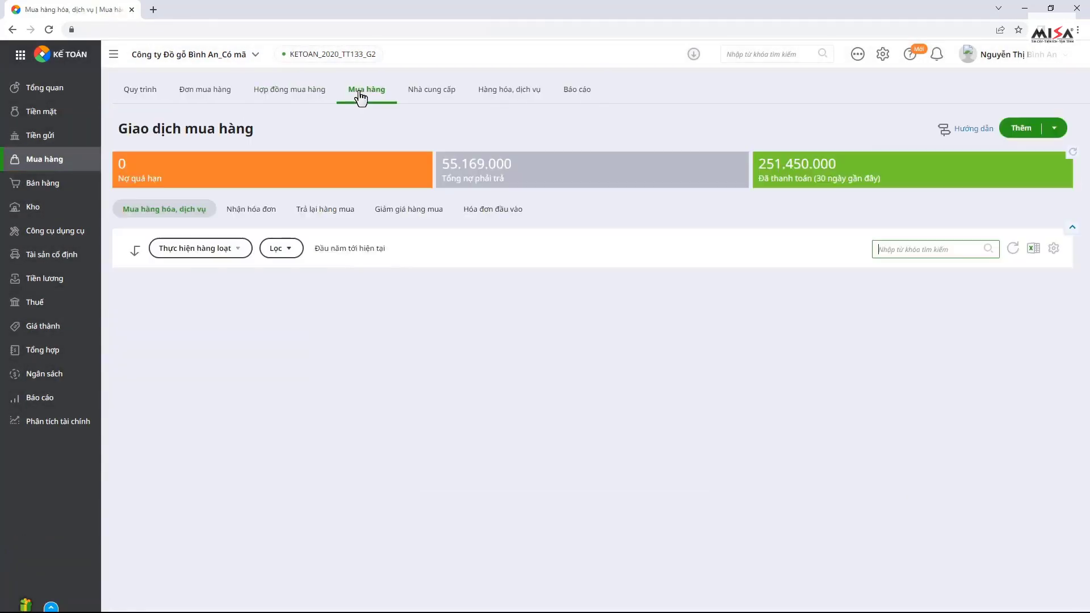
click(1055, 128)
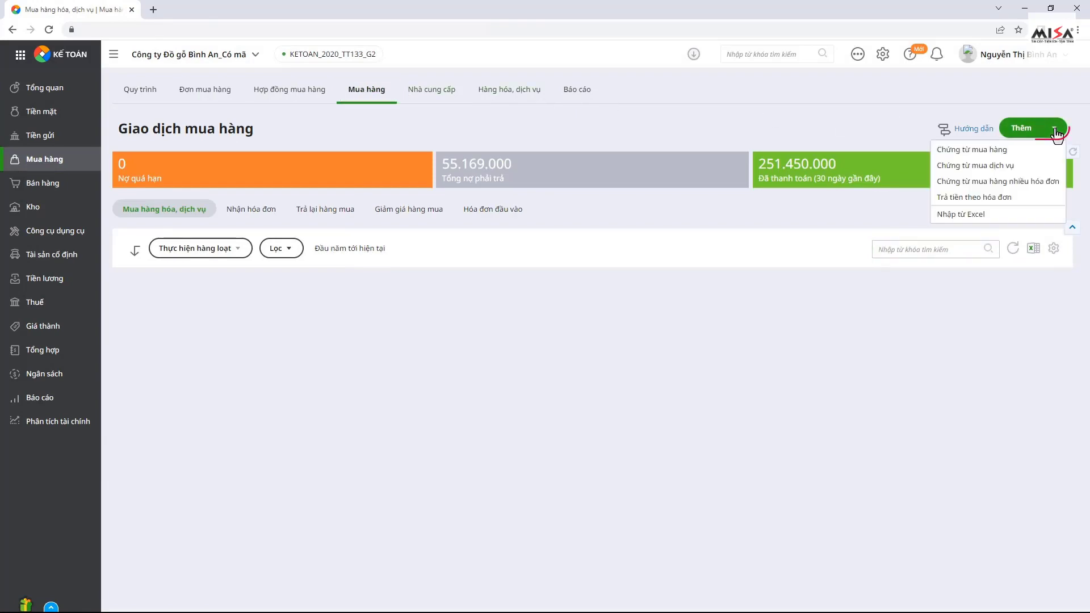
click(1050, 169)
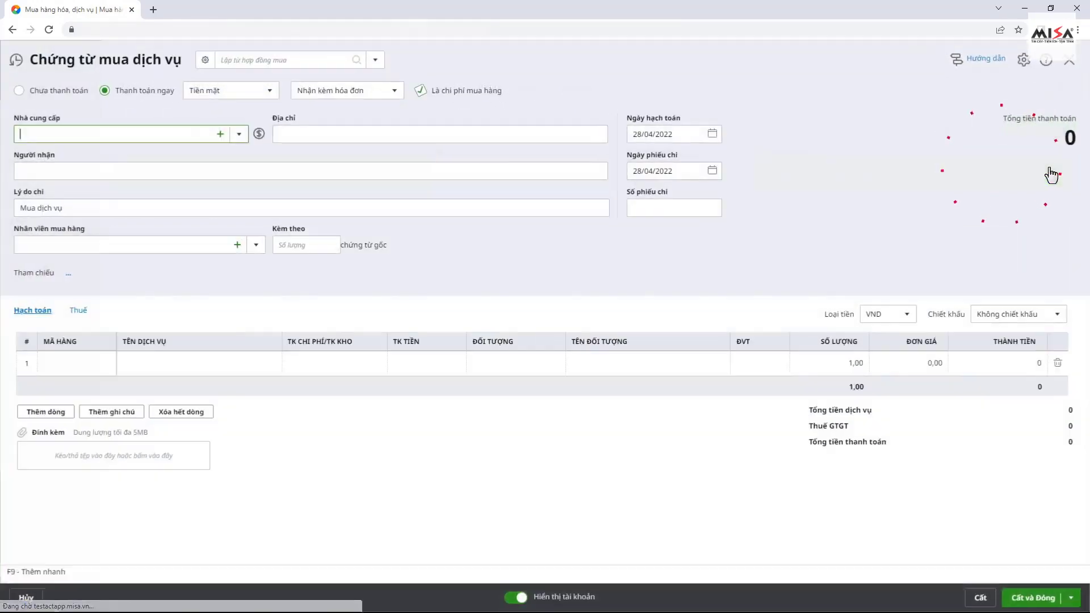
Set the voucher to immediate payment (Thanh toán ngay) in cash with the invoice received (Nhận kèm hóa đơn).
click(52, 94)
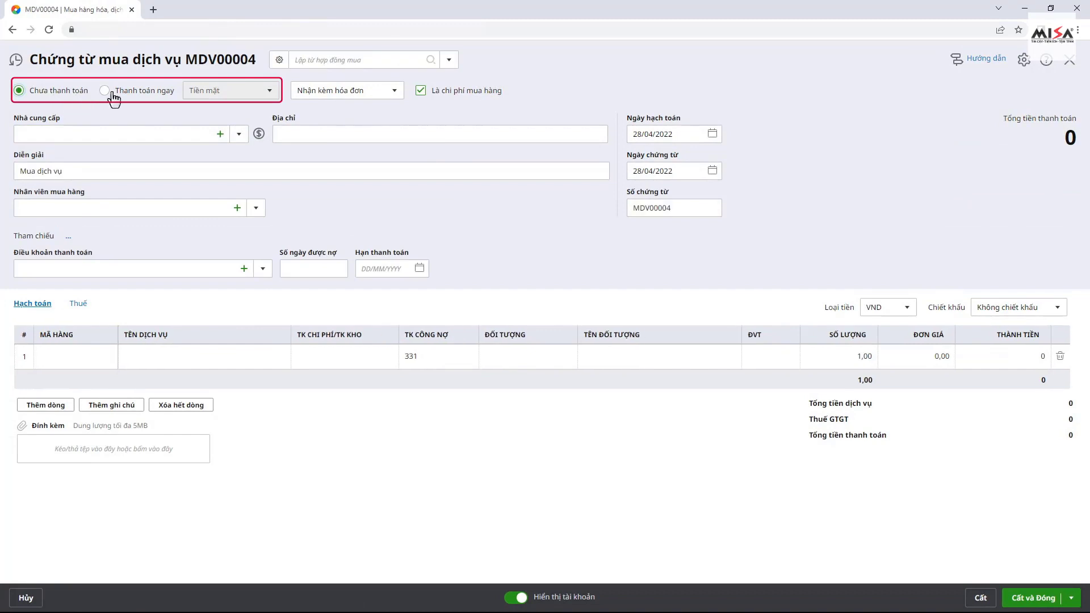
click(146, 96)
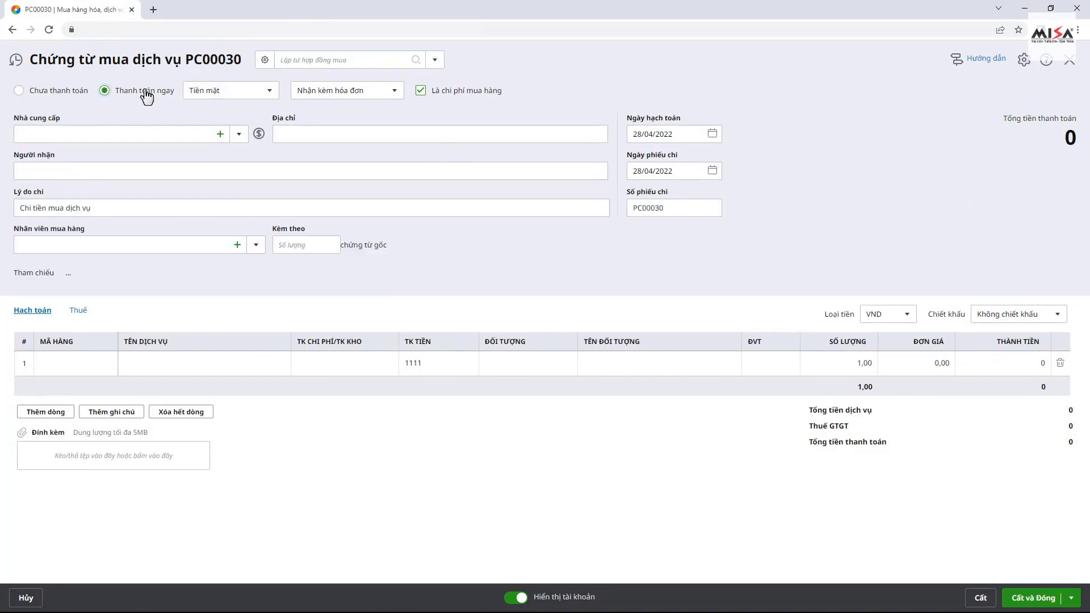
click(394, 92)
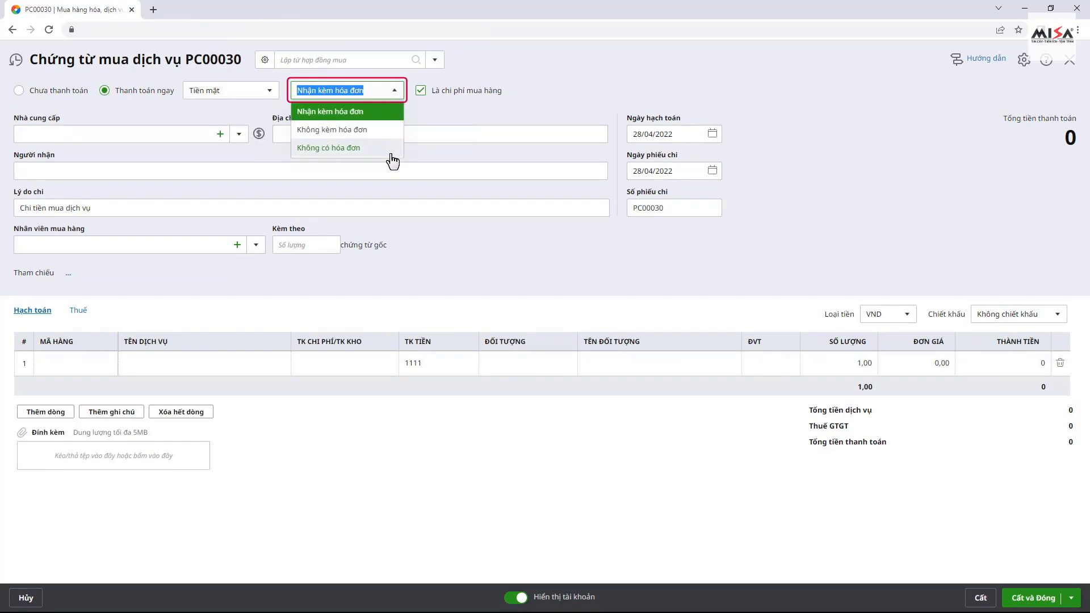
click(390, 113)
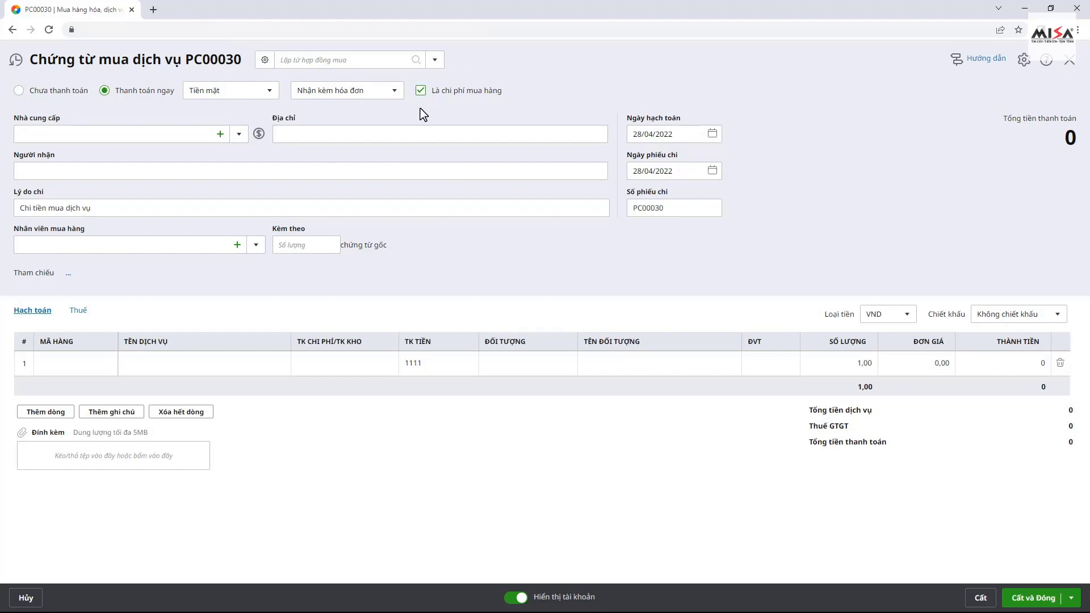
Choose supplier Công ty Logistic Hải Anh and enter the payment reason "Thanh toán tiền vận chuyển và bảo hiểm hàng hóa đường biển".
click(239, 134)
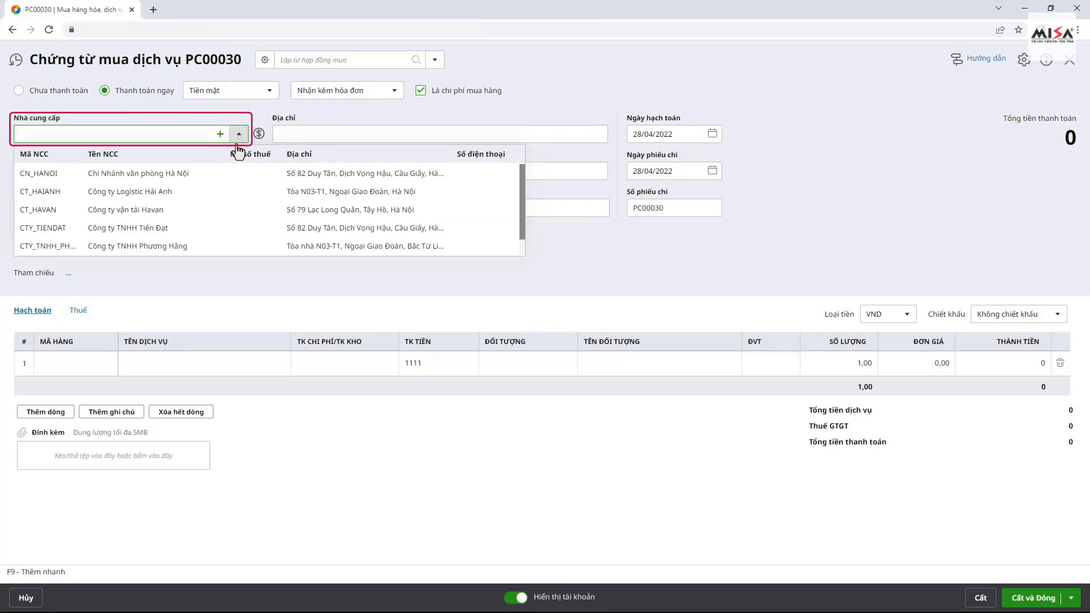
click(225, 195)
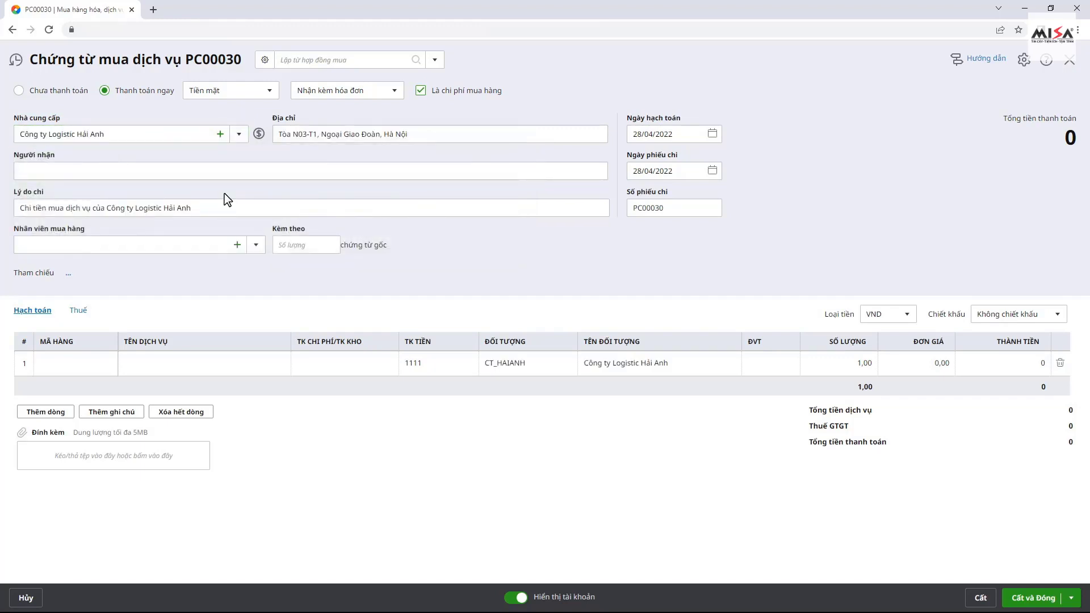
triple_click(224, 207)
text(Thanh toán tiền vận chuyển và bảo hiểm hàng hóa đường biển)
Assign the purchasing employee and set the voucher's posting date to 27/04/2022.
click(227, 229)
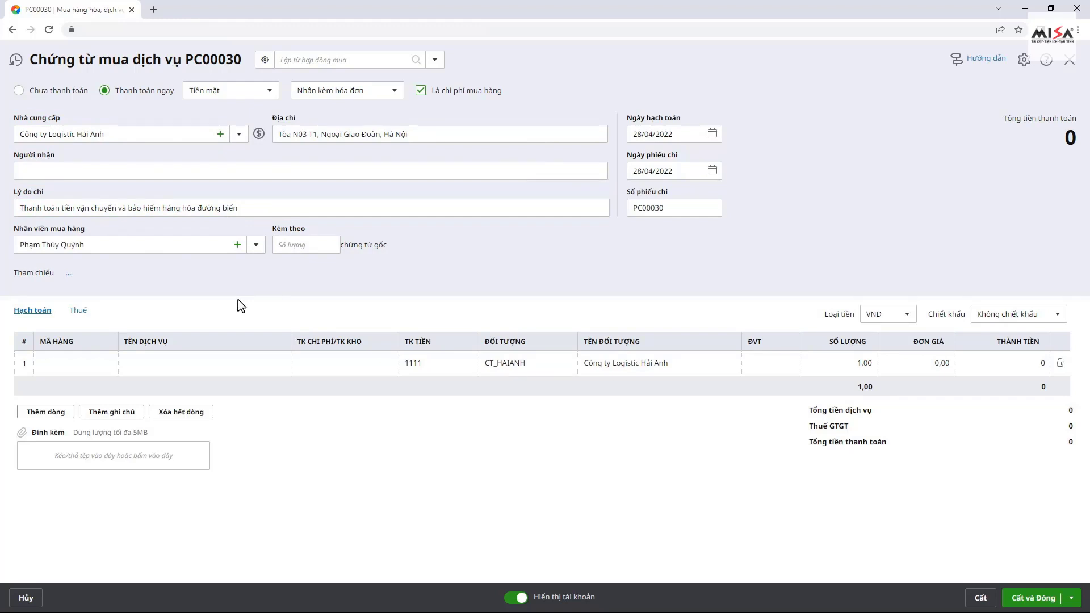
click(712, 134)
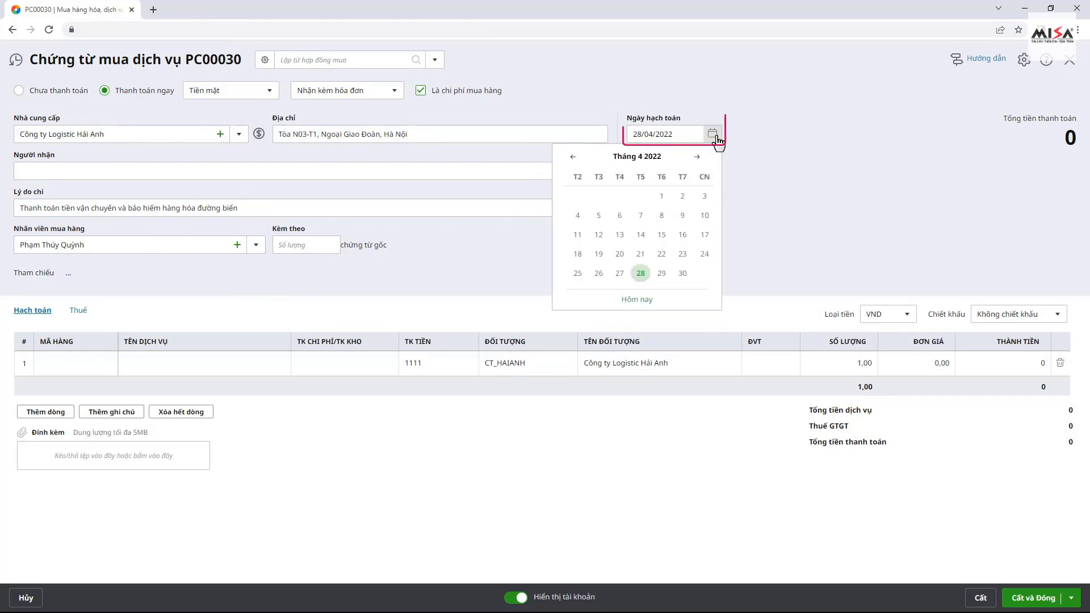
click(620, 273)
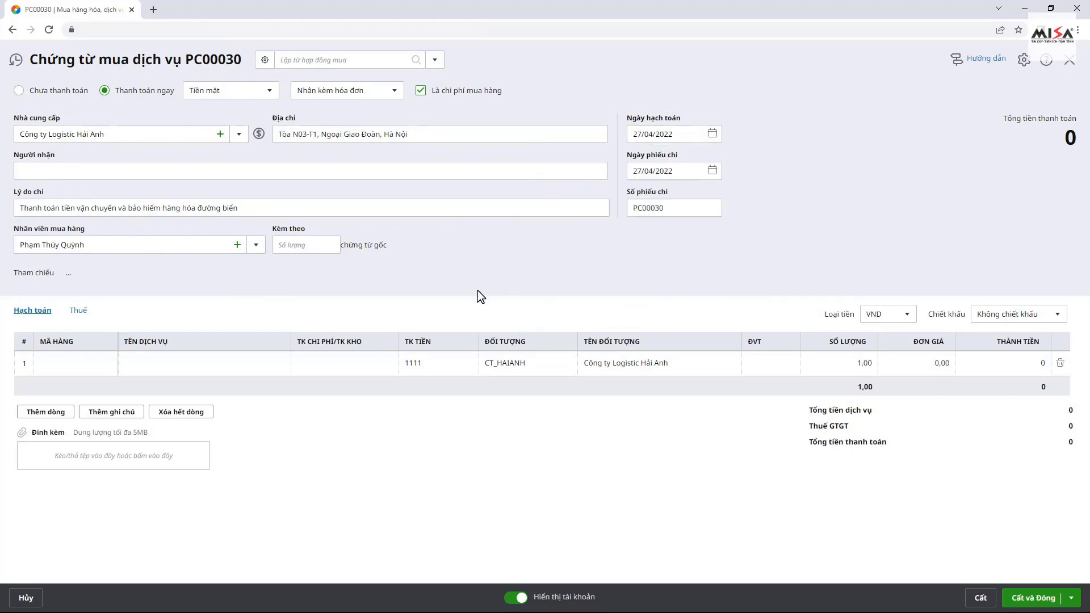
Enter service item PTHQ on the first accounting line and set its expense/stock account to 156.
click(76, 368)
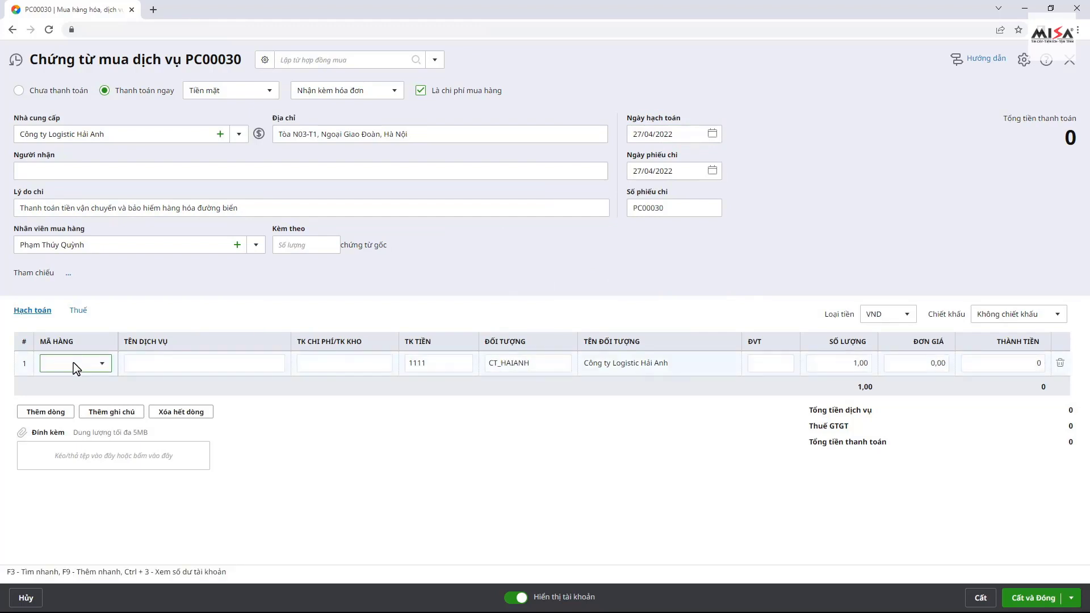
click(76, 368)
click(73, 435)
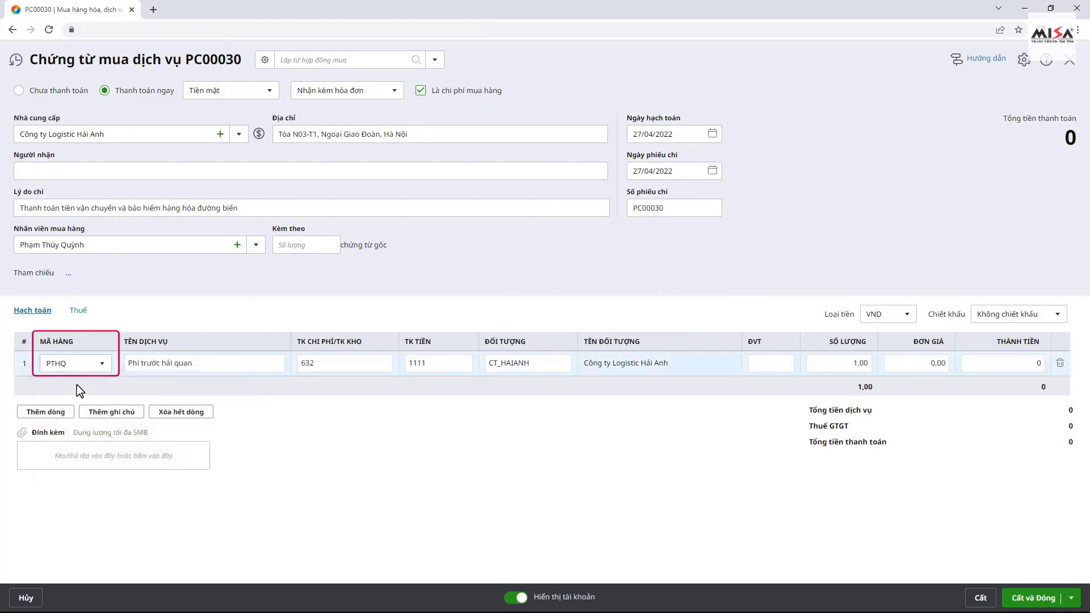
click(325, 363)
text(156)
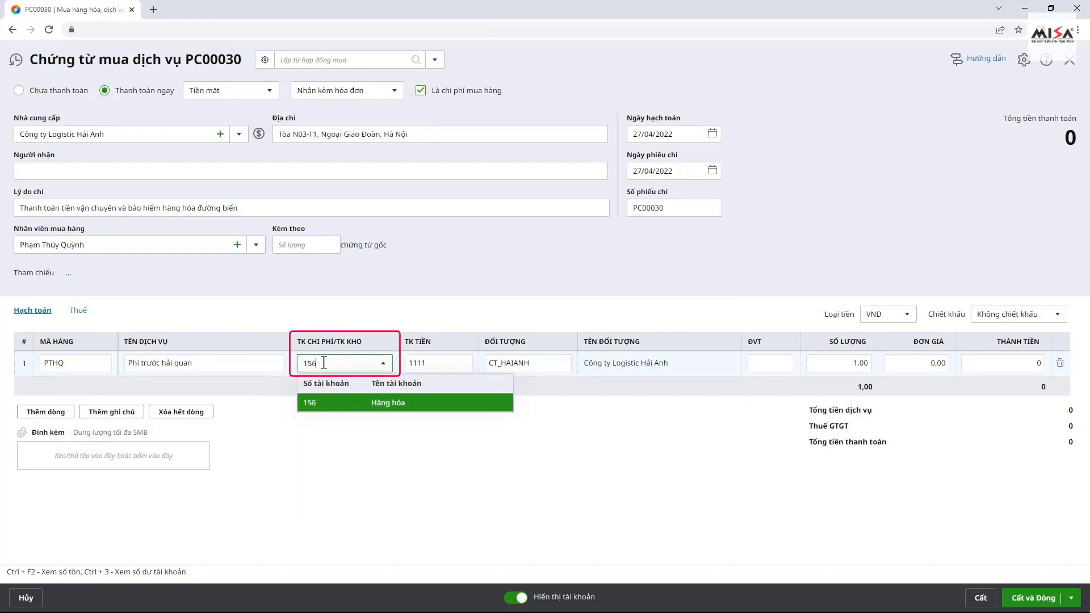
click(323, 404)
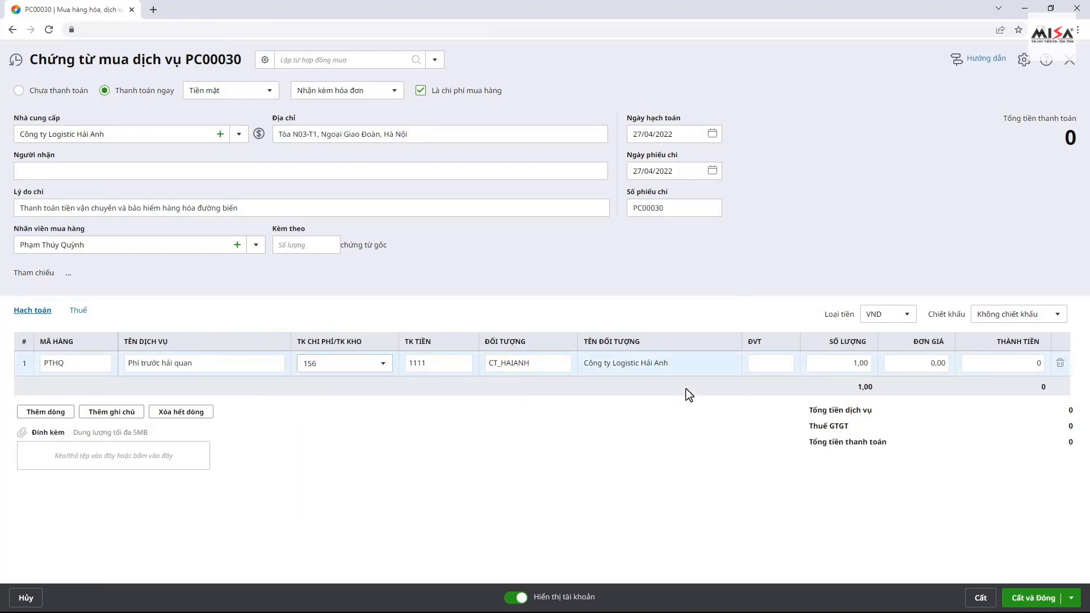
Set the unit price of the PTHQ line to 25.000.000.
click(902, 362)
text(25.000.)
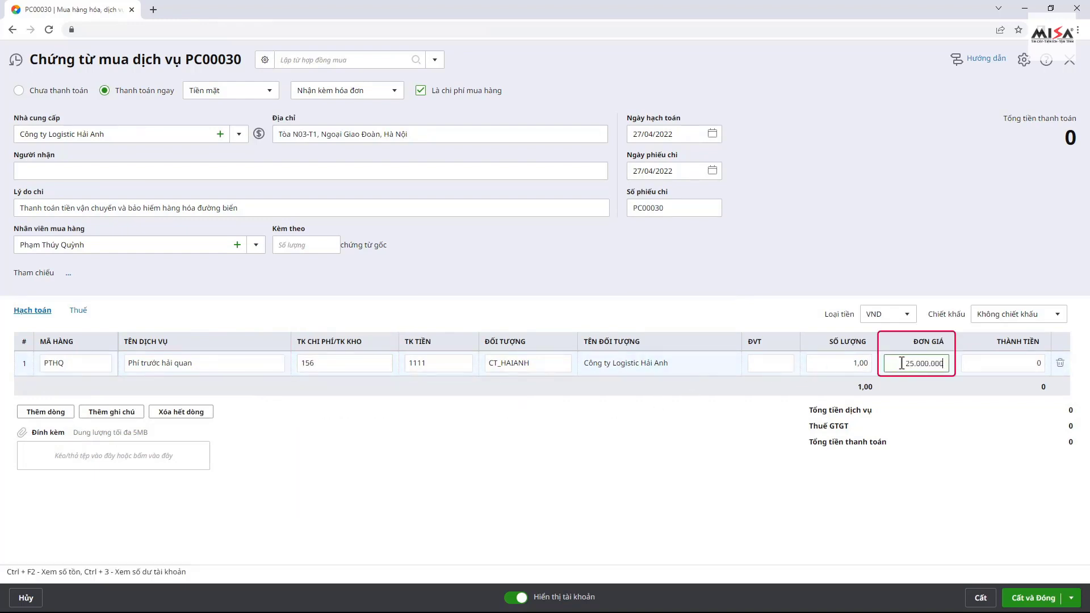
text(000)
click(898, 410)
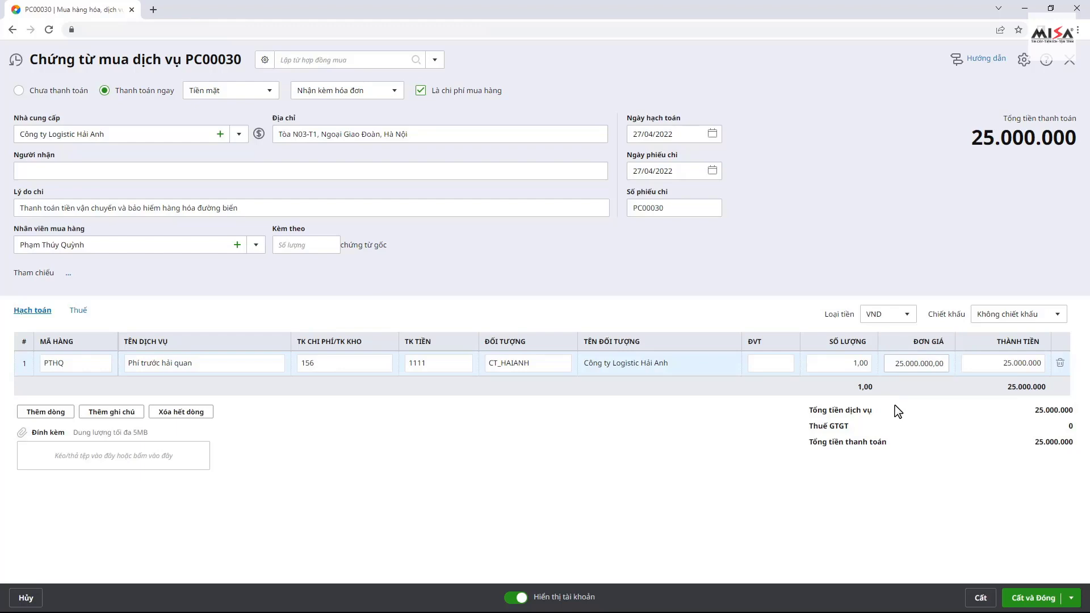
Set the PTHQ line's VAT rate to 10% and invoice number to 00000009, and save the voucher.
click(79, 311)
click(373, 367)
text(10)
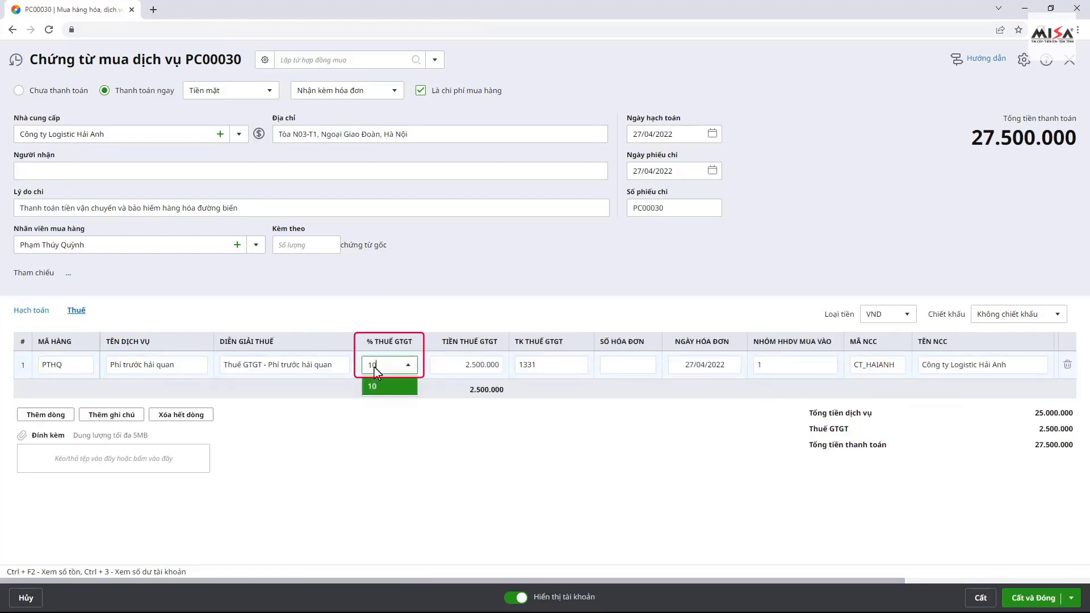
click(375, 386)
click(616, 368)
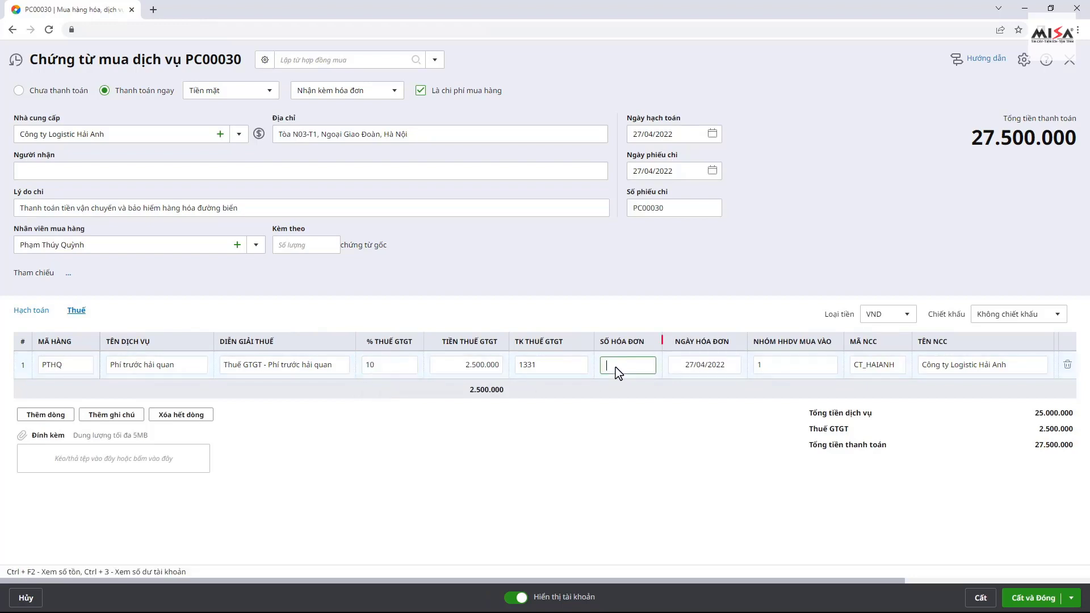
text(00000009)
click(621, 442)
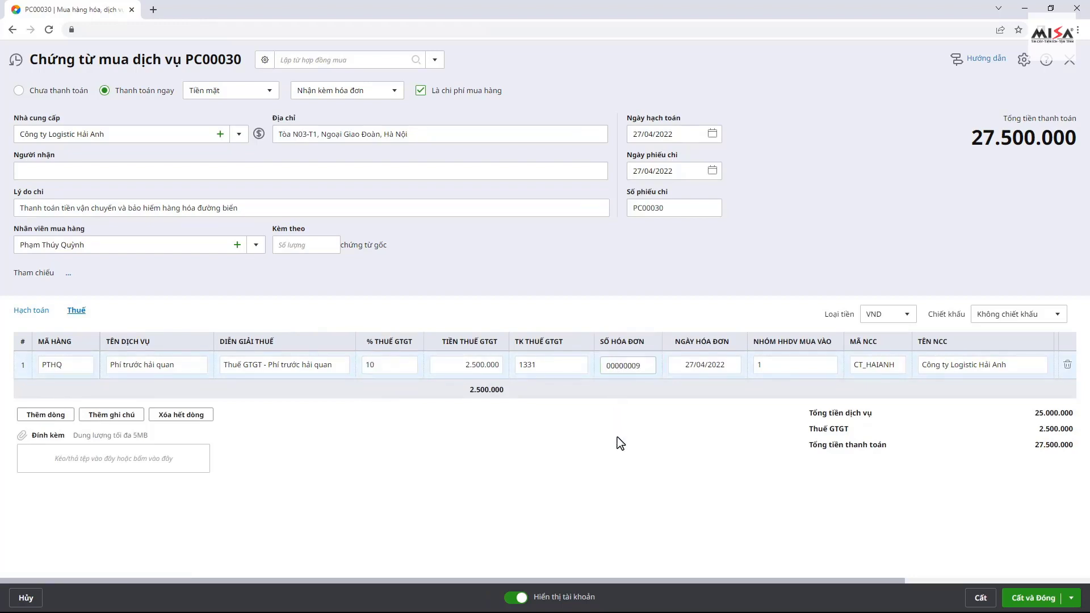
click(979, 599)
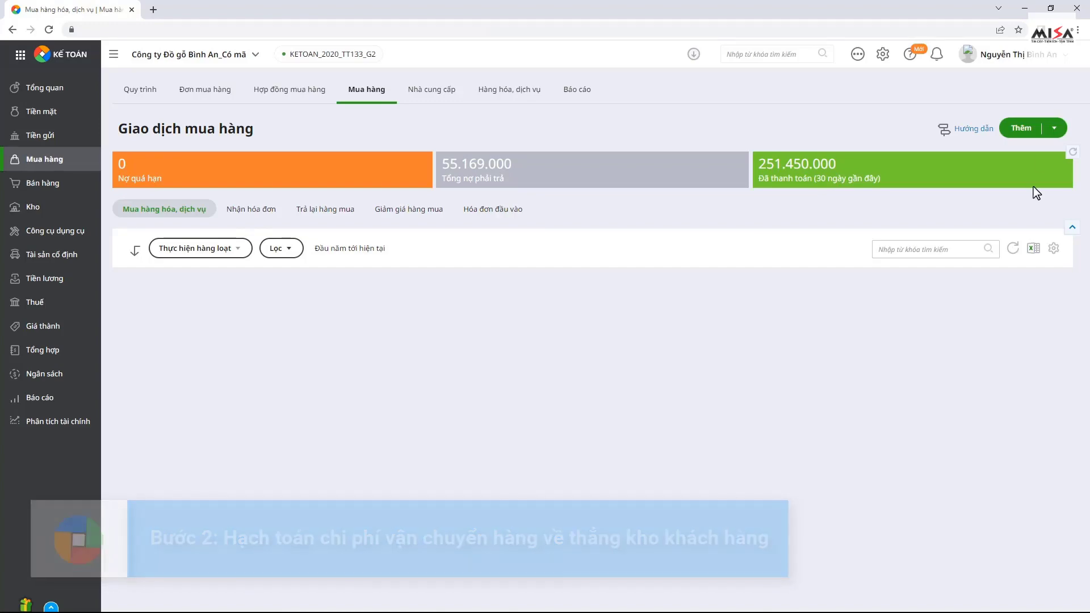
Create another service purchase voucher with the invoice received (Nhận kèm hóa đơn).
click(1053, 128)
click(999, 165)
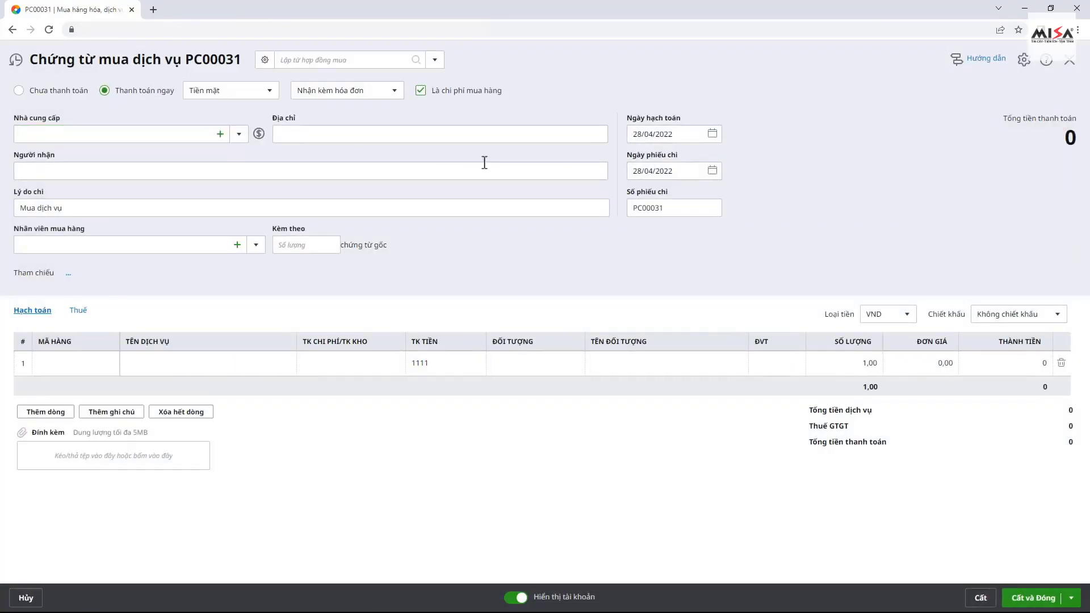
click(297, 91)
click(352, 107)
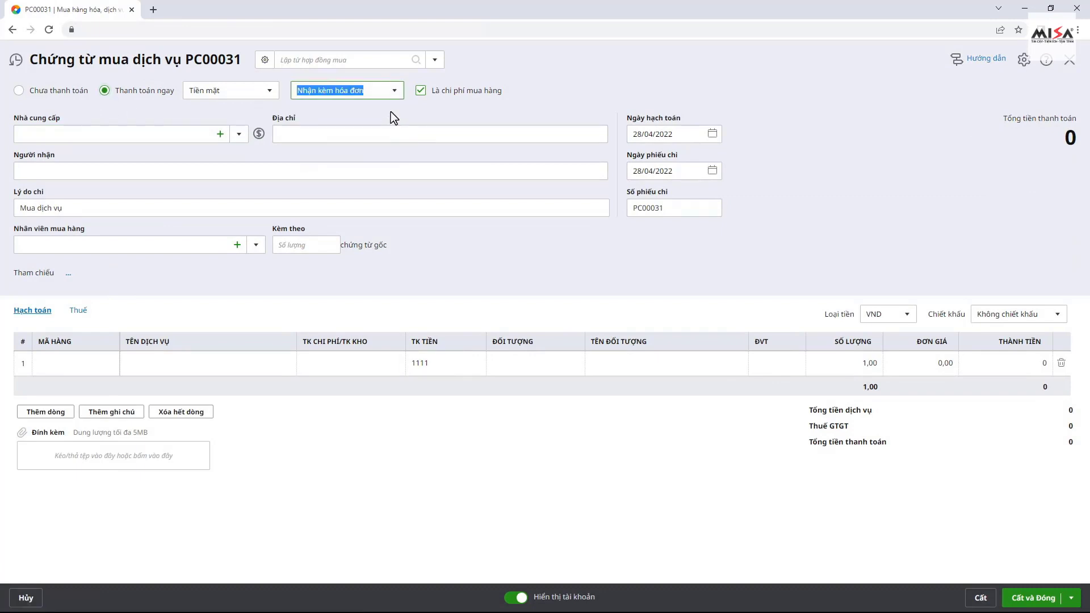
Choose supplier Công ty vận tải Havan and set the payment reason to "Chi tiền mua vận chuyển của Công ty vận tải Havan".
click(234, 136)
click(226, 209)
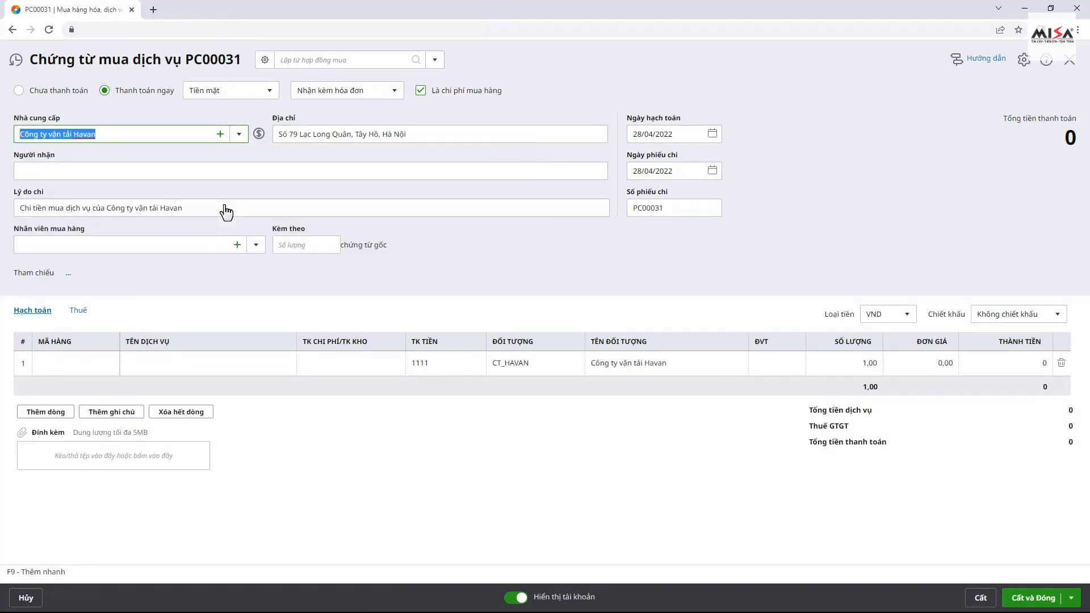
click(226, 206)
click(226, 206)
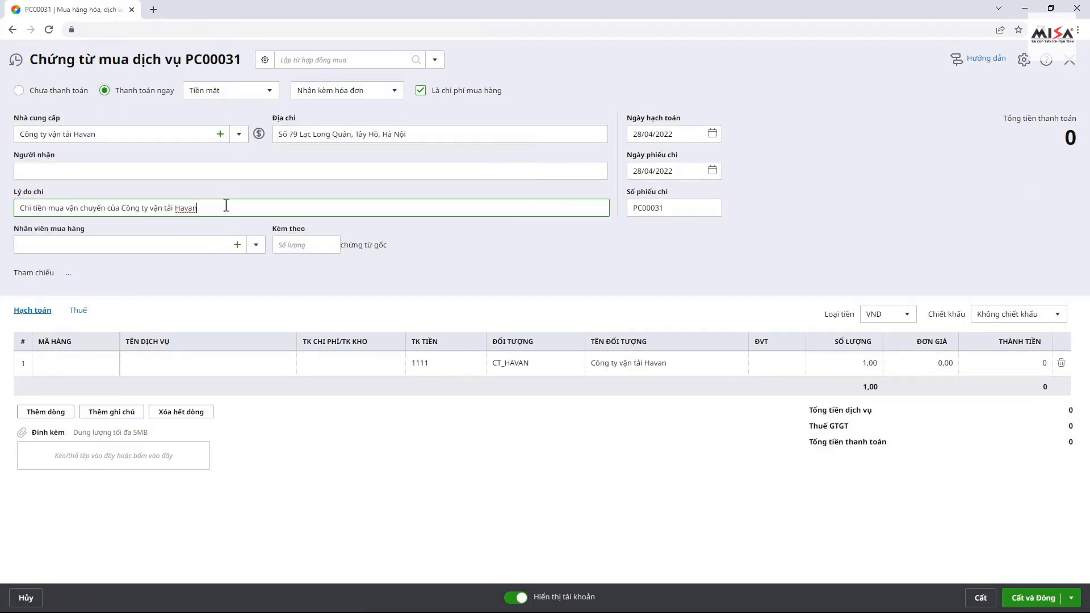
Assign the purchasing employee on the transport voucher and set its posting date to 27/04/2022.
click(256, 245)
click(252, 305)
click(252, 290)
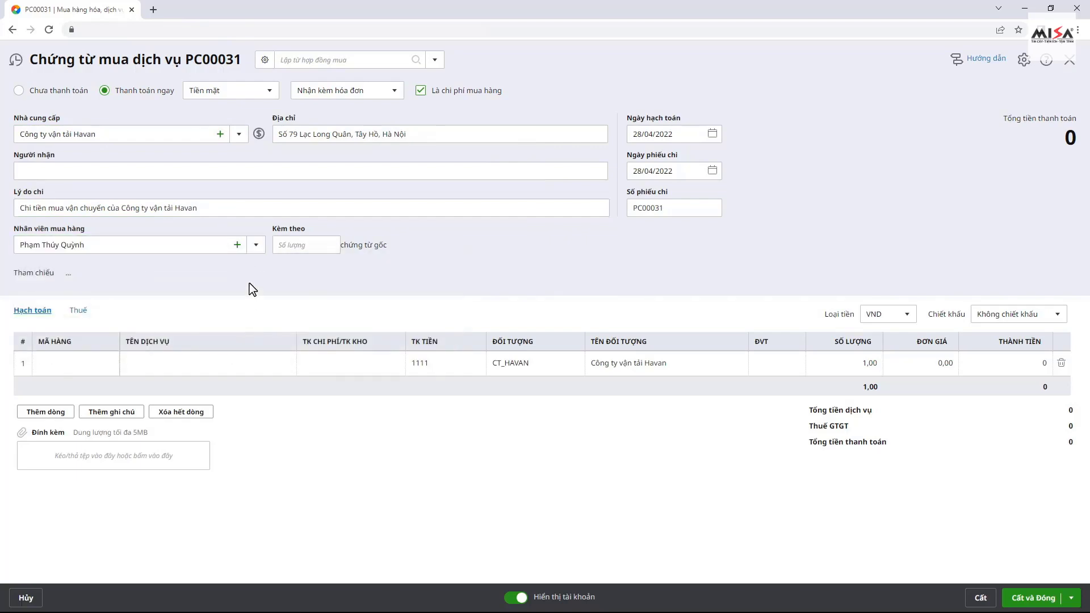
click(685, 140)
click(625, 276)
Enter service item CPVC on the first accounting line with expense/stock account 156.
click(82, 362)
text(c)
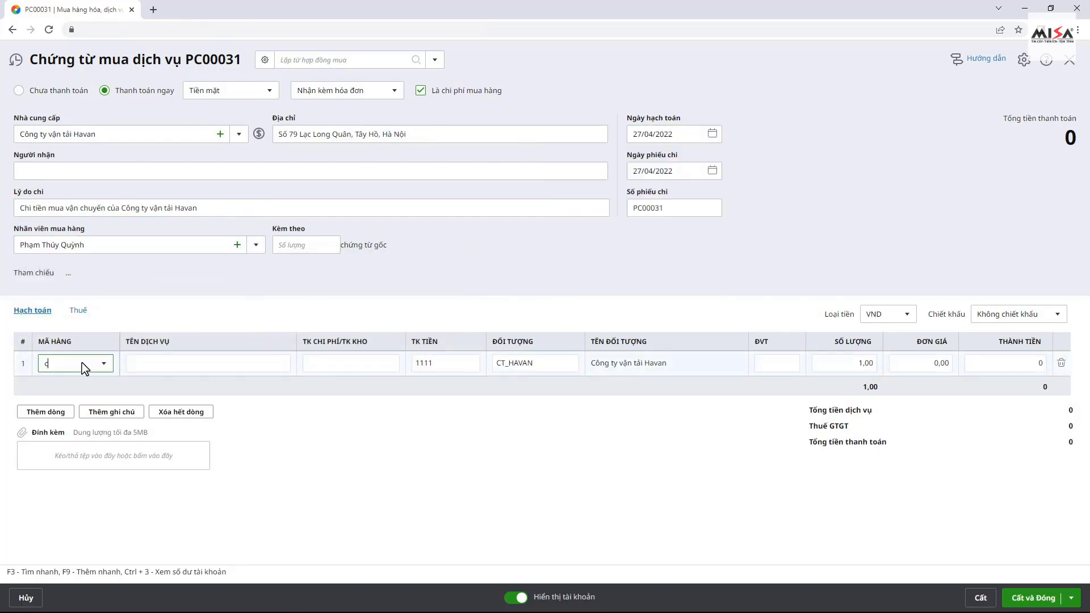
click(74, 421)
click(311, 364)
text(1)
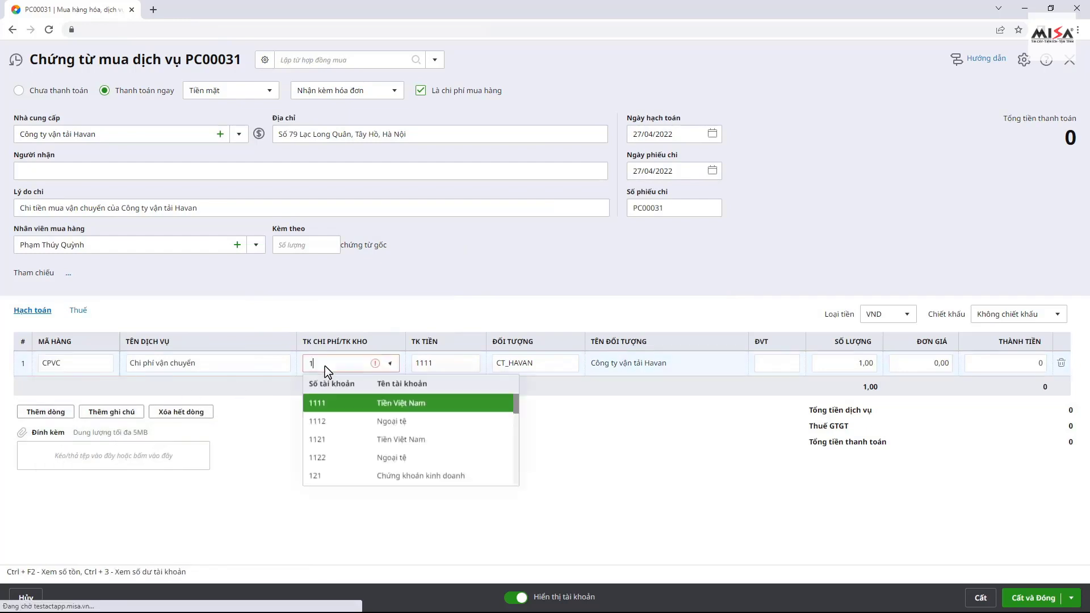
text(56)
click(328, 404)
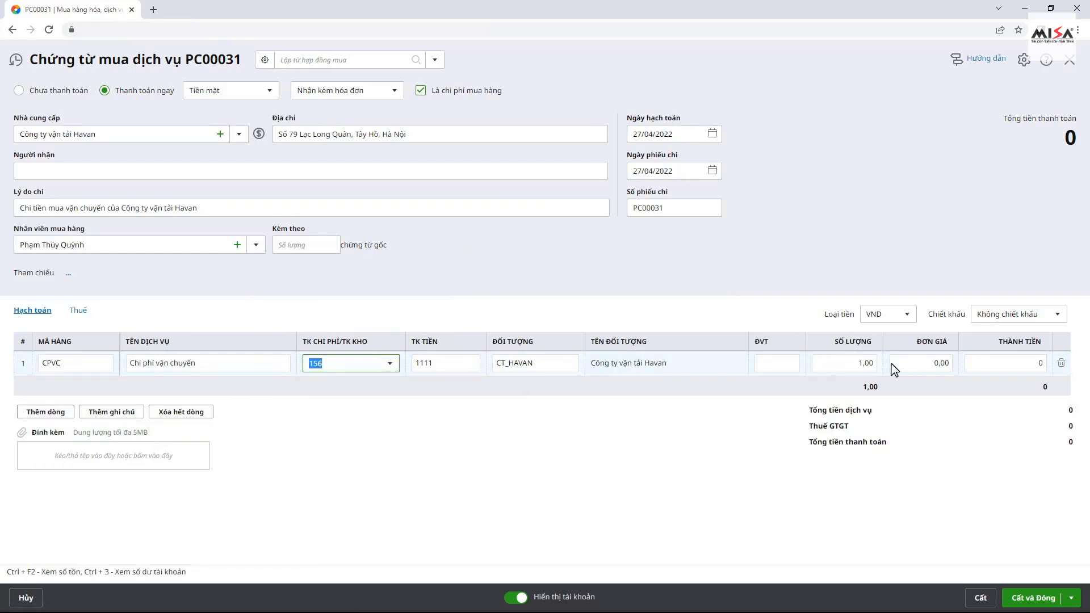
Set the CPVC line's unit price to 2.250.000 and open the voucher's tax details.
click(920, 368)
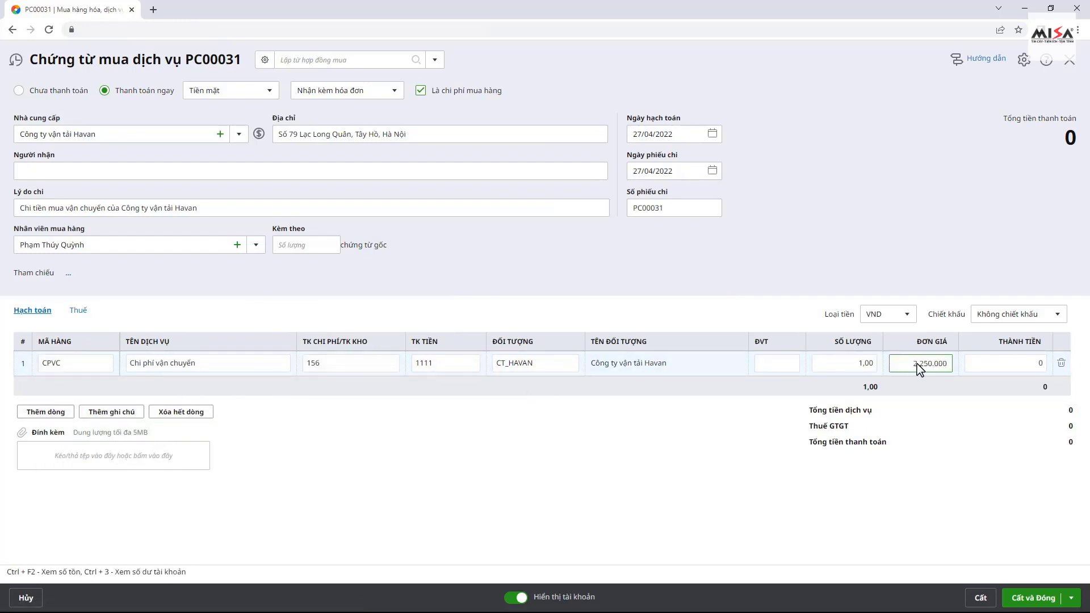
text(2250000)
key(Tab)
click(78, 310)
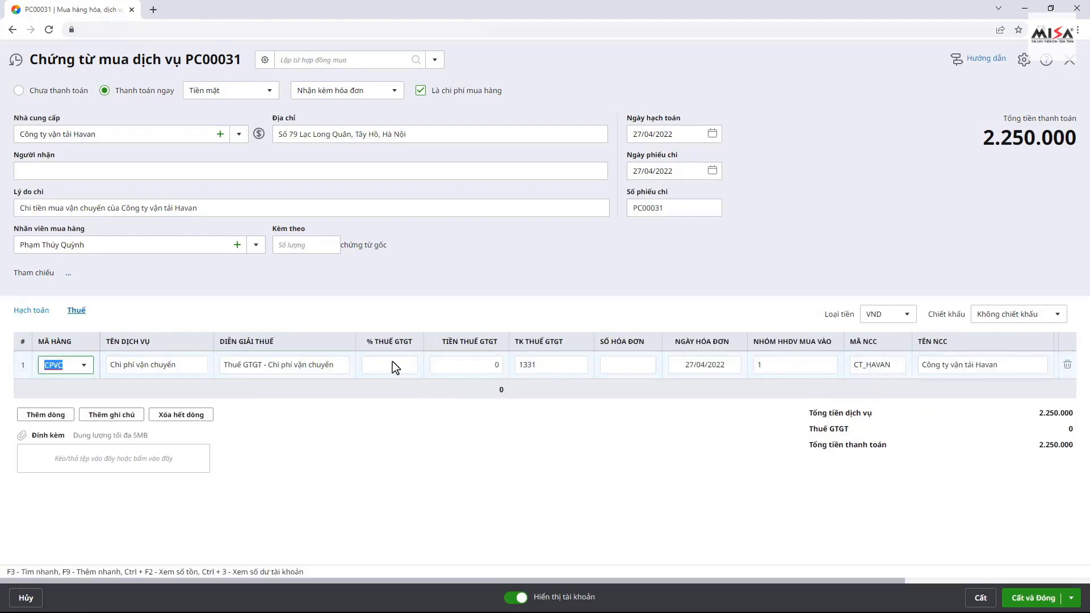
Set the CPVC line's VAT rate to 10% and invoice number to 00000010, and save the transport voucher.
click(396, 366)
text(10)
click(397, 391)
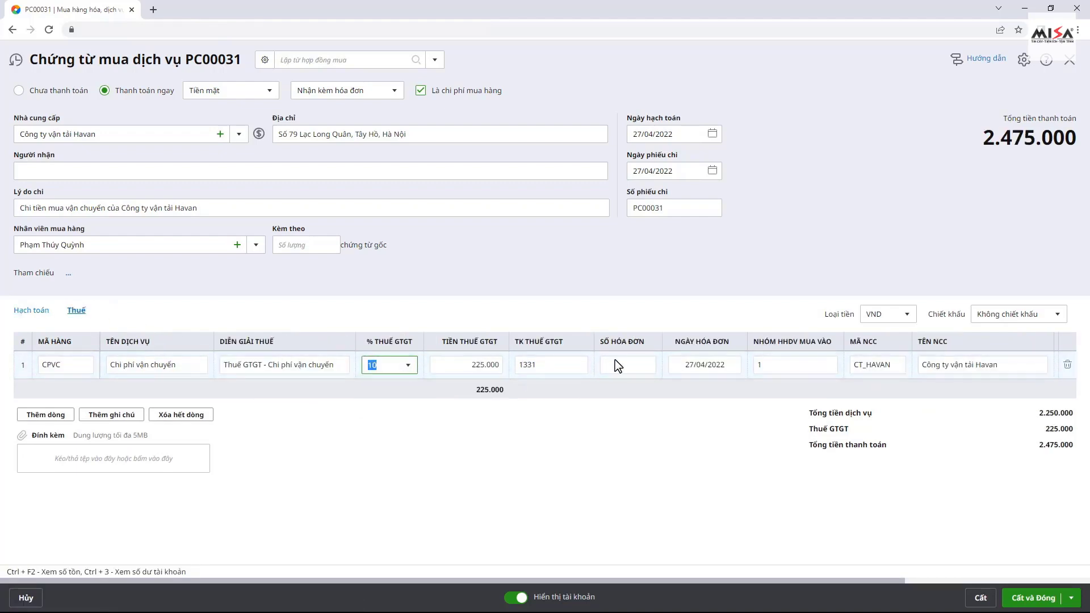
click(618, 367)
click(601, 436)
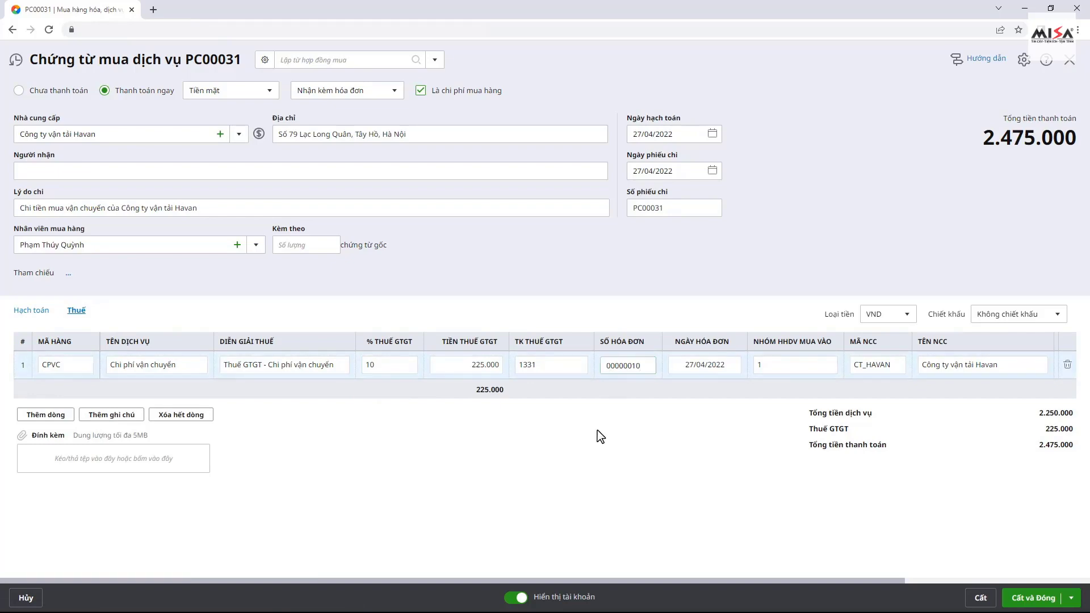
click(980, 596)
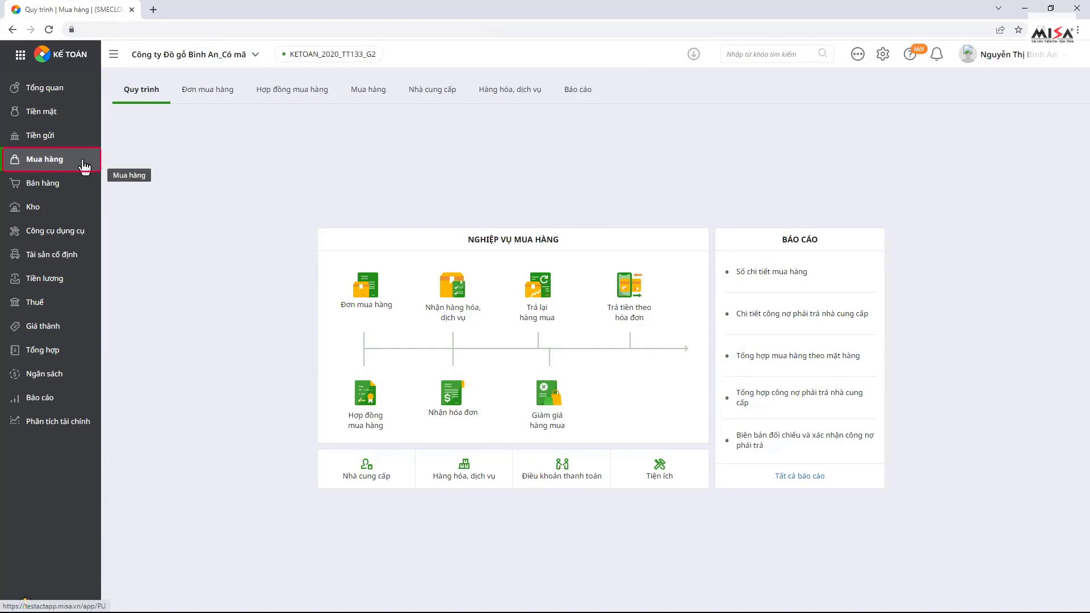
Create a new goods purchase voucher in the purchasing module with the type Mua hàng nhập khẩu không qua kho.
click(363, 92)
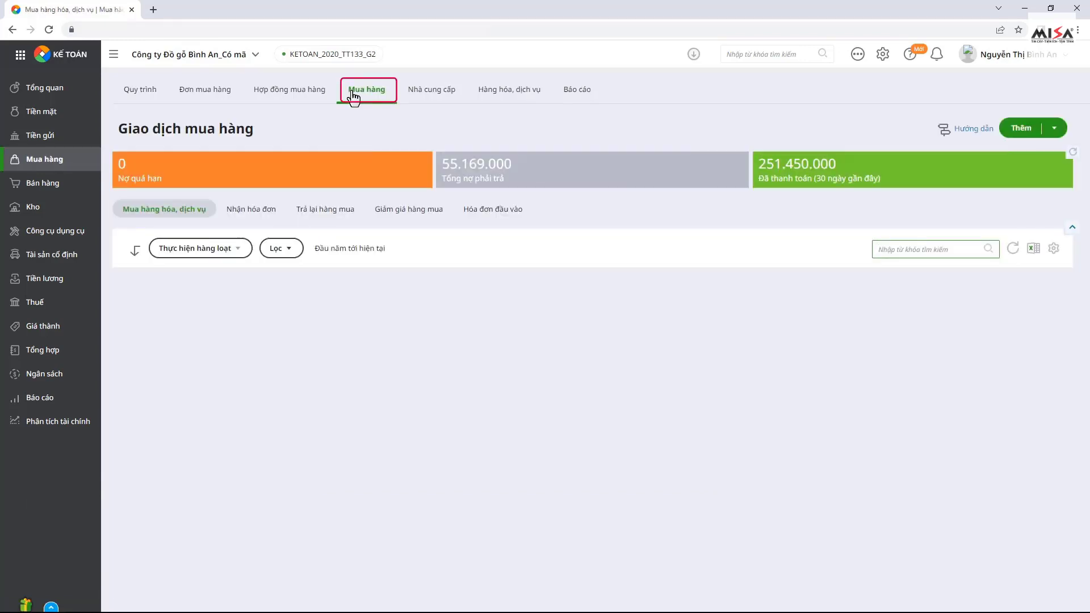
click(1054, 128)
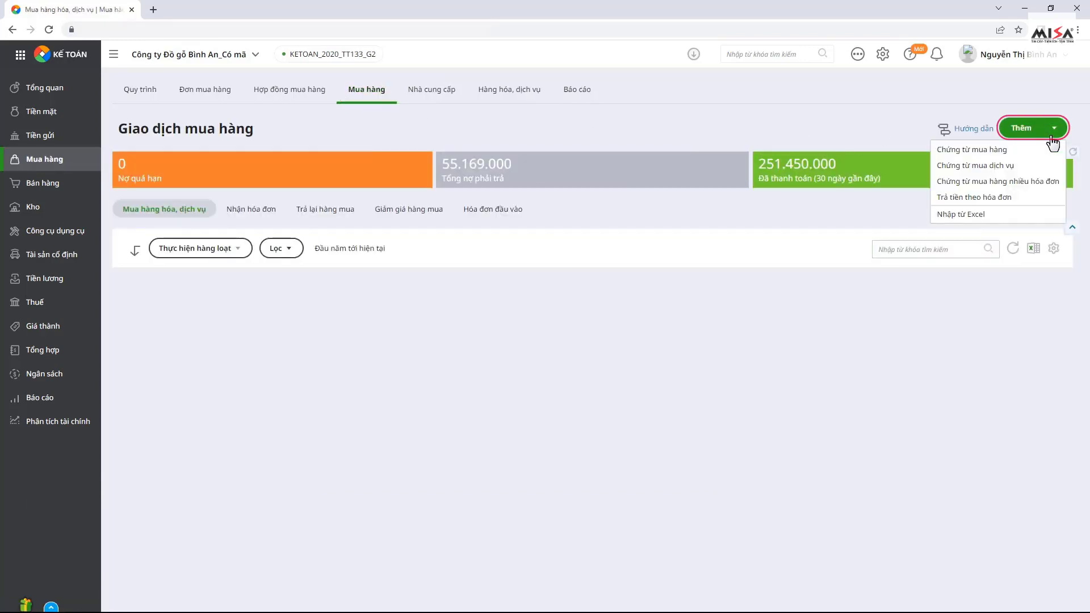
click(1051, 151)
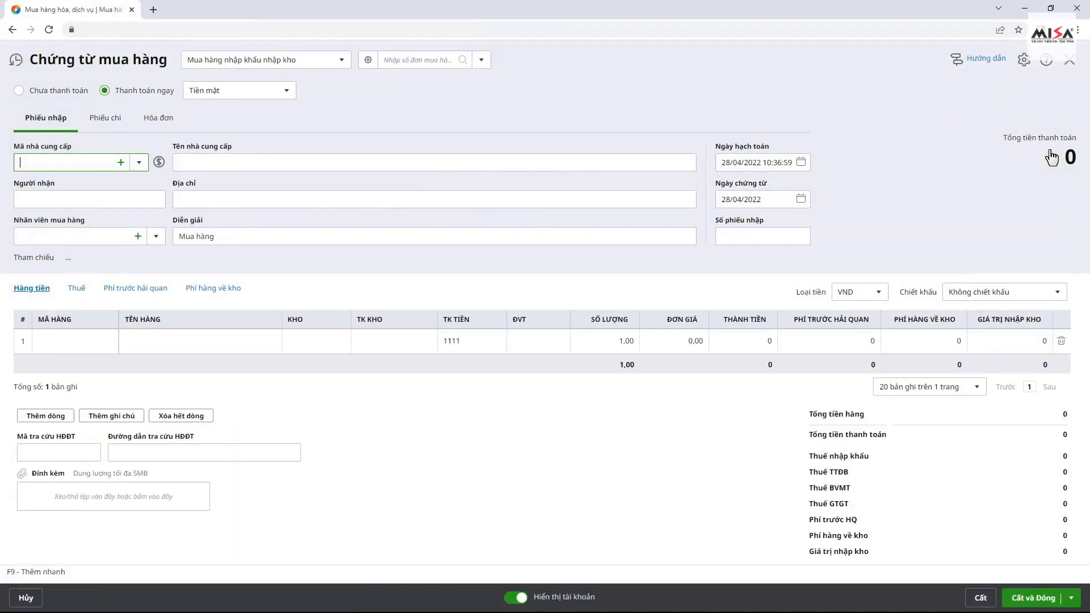
click(405, 60)
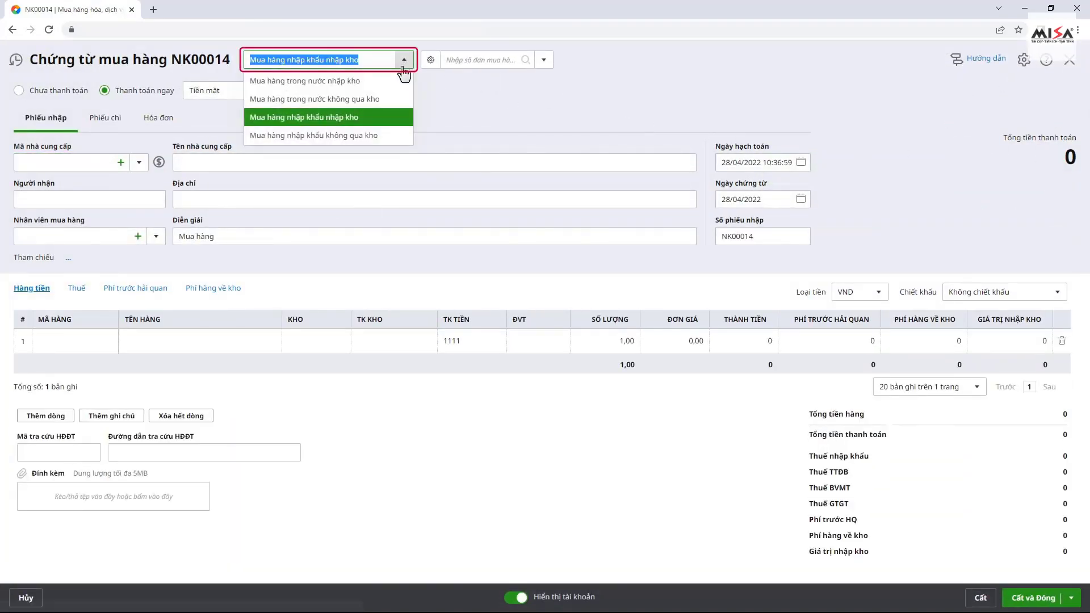
click(397, 136)
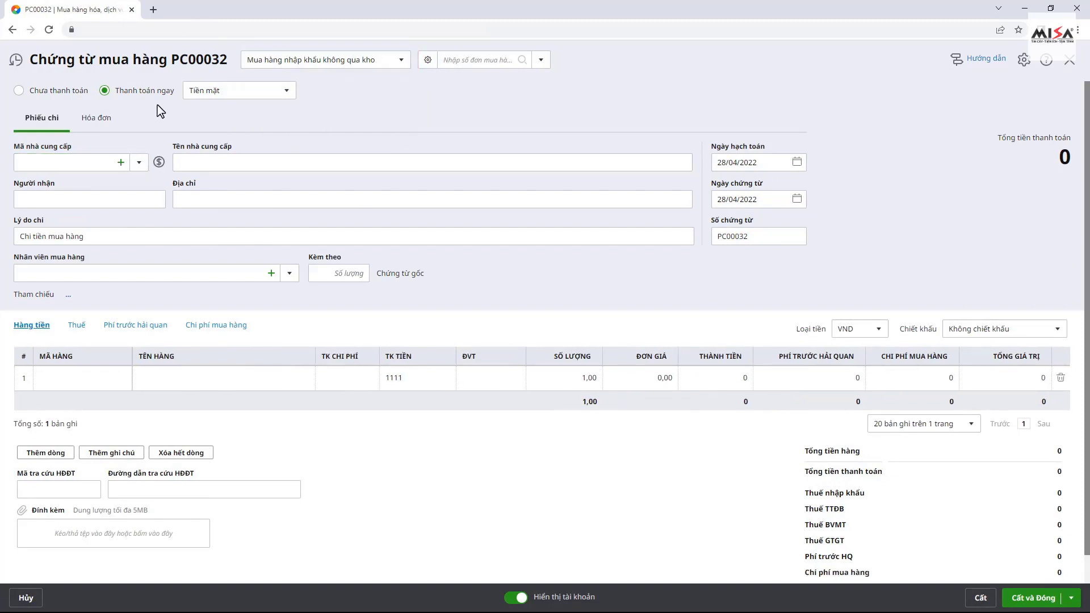
click(62, 93)
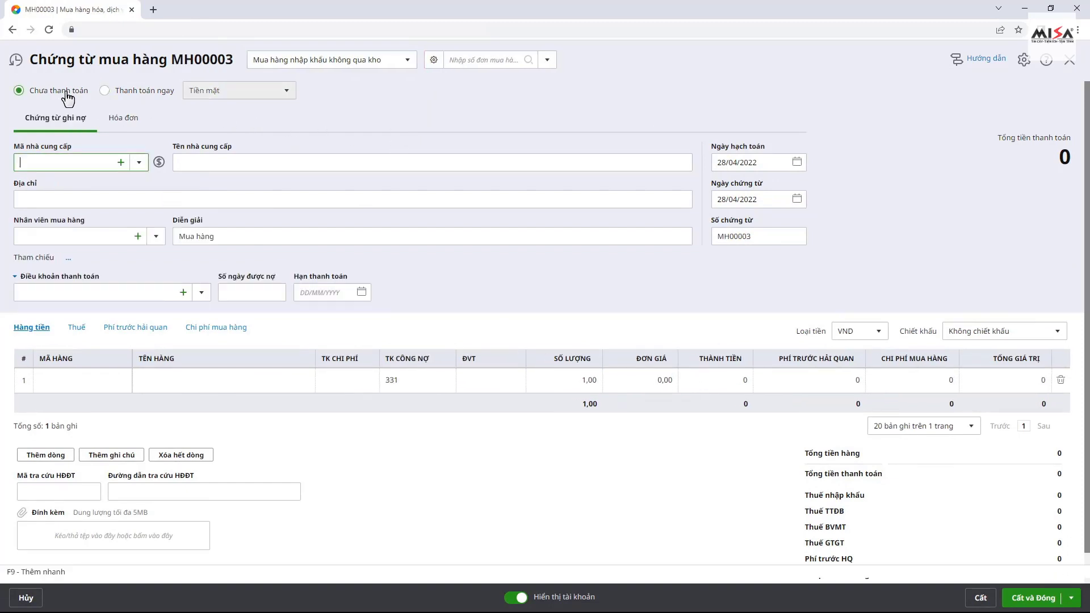
click(143, 93)
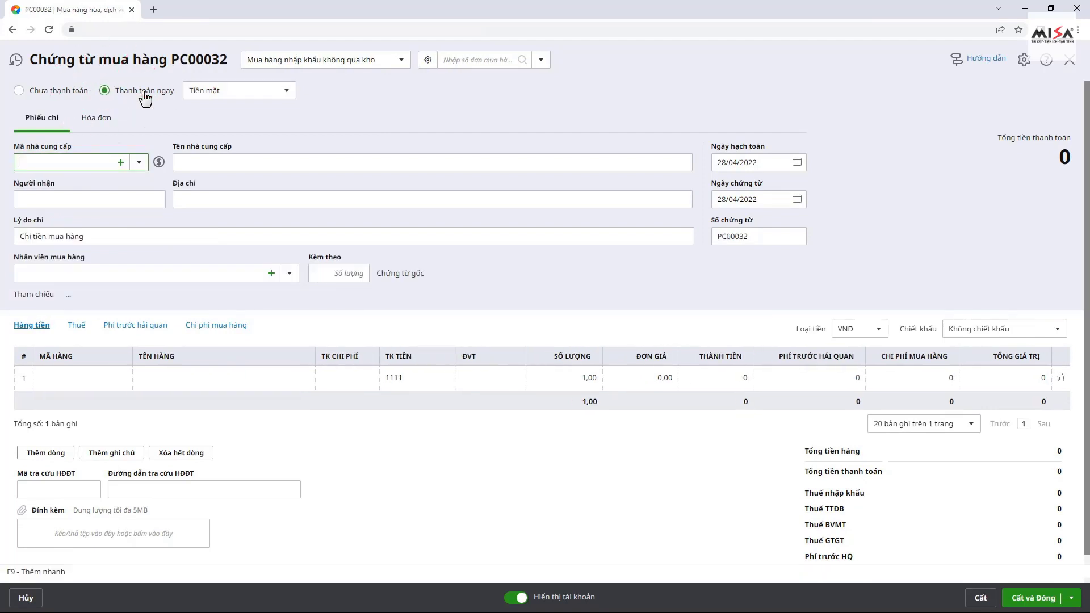
click(287, 91)
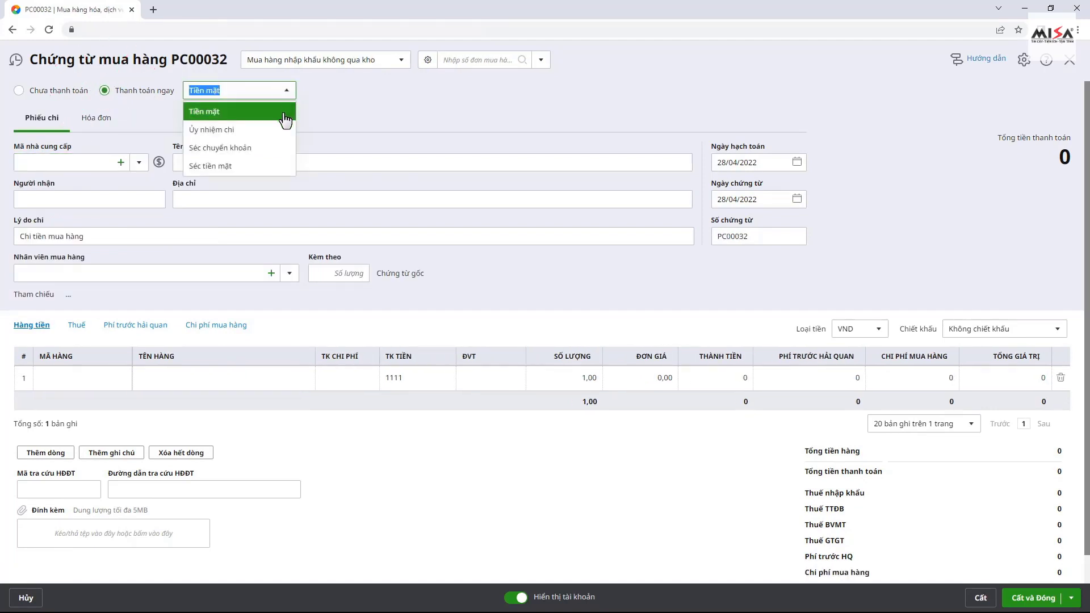
click(286, 117)
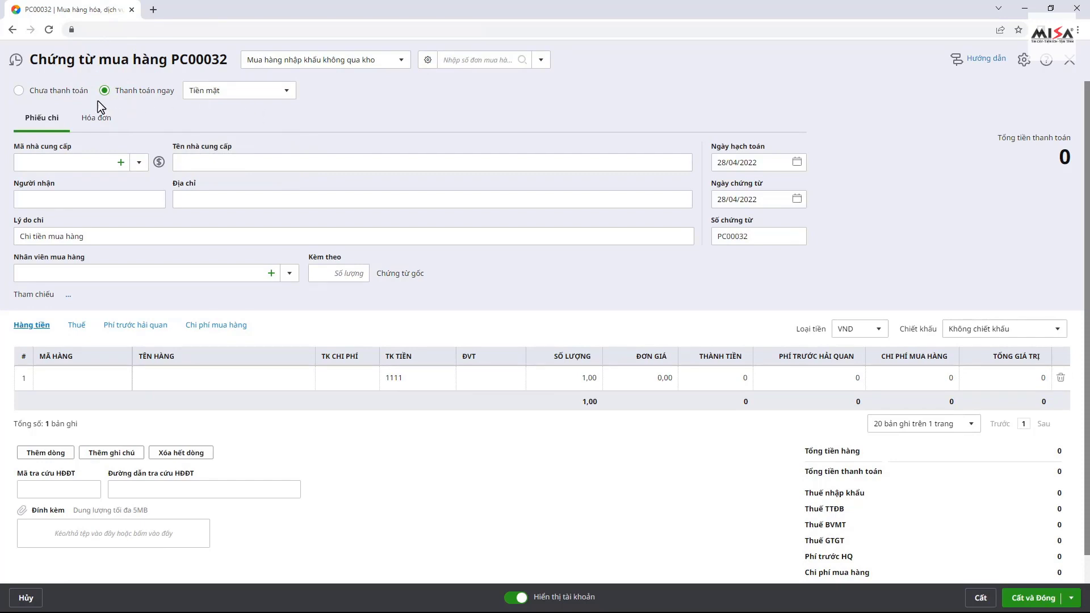
click(59, 92)
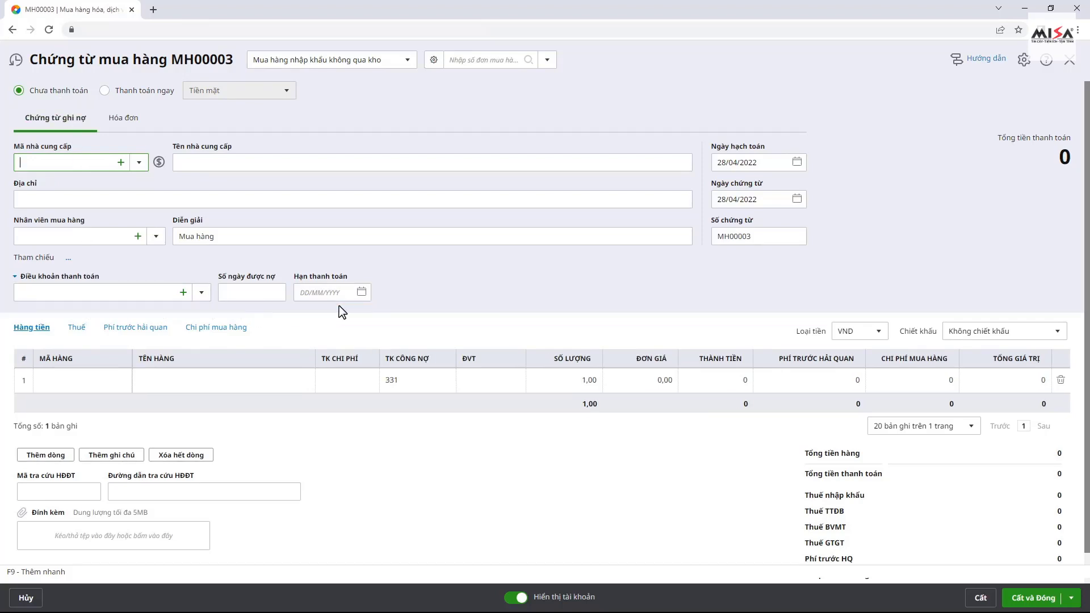
click(105, 91)
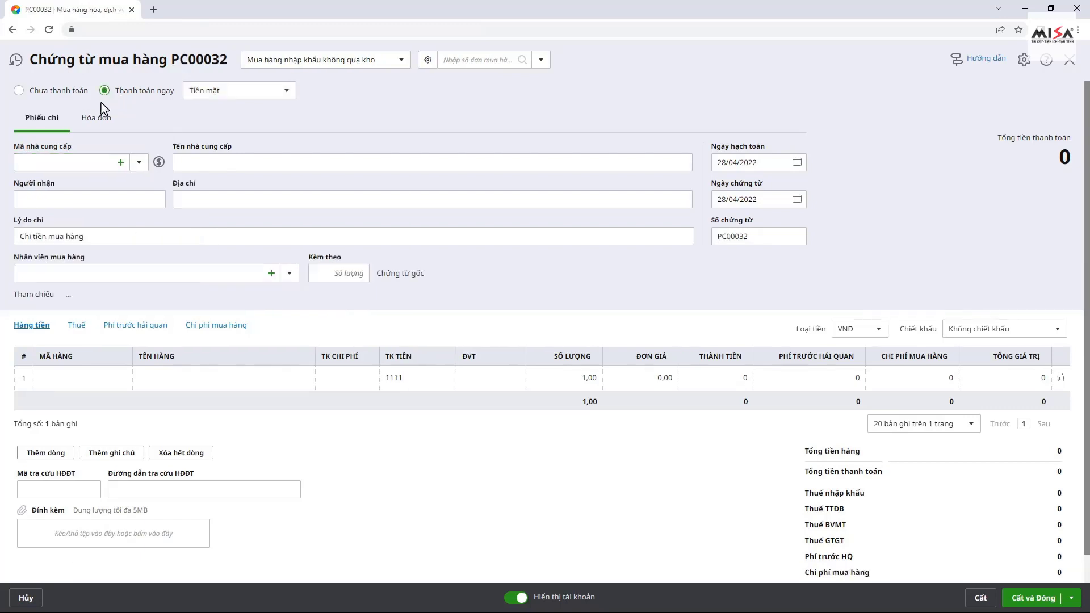
Choose Công ty TNHH Quốc tế Tân Đại Phát as the supplier of the import purchase voucher.
click(139, 163)
scroll(137, 249, down, 2)
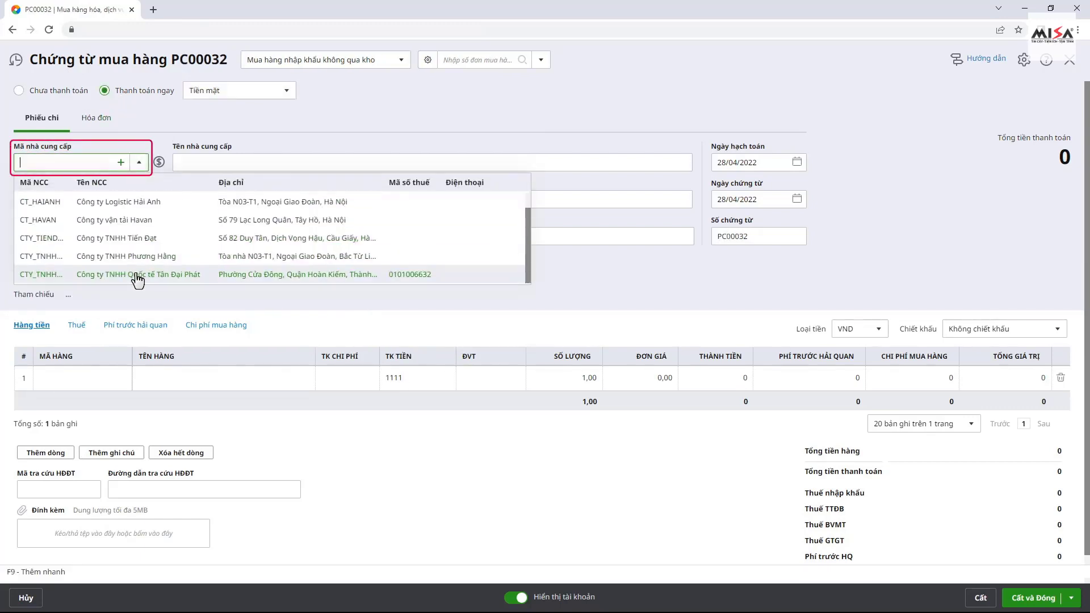
click(138, 276)
Assign the purchasing employee on the import purchase voucher and set its posting date to 27/04/2022.
click(289, 273)
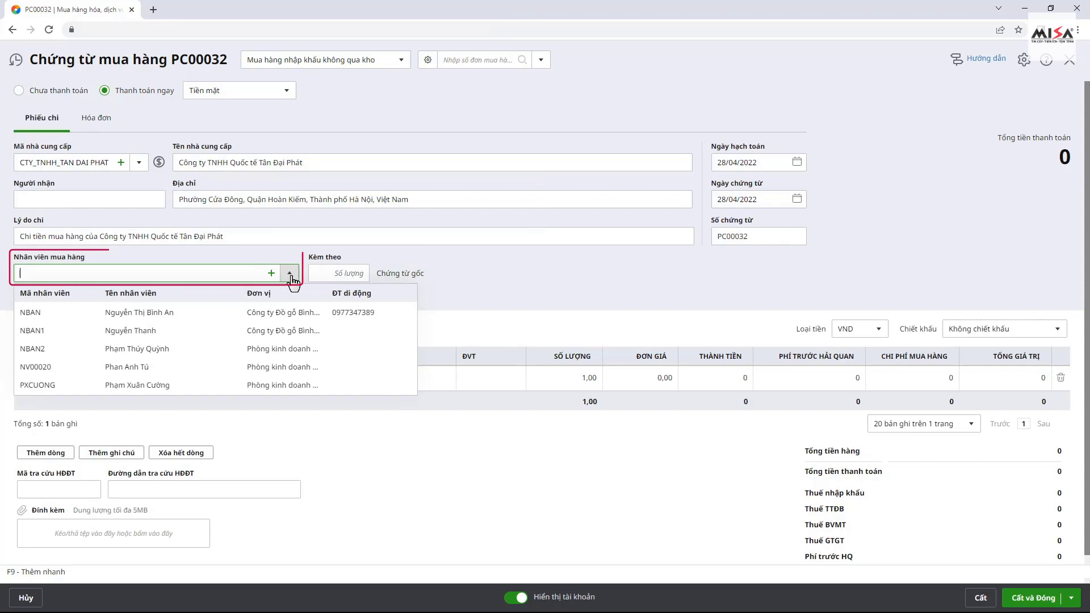
click(257, 348)
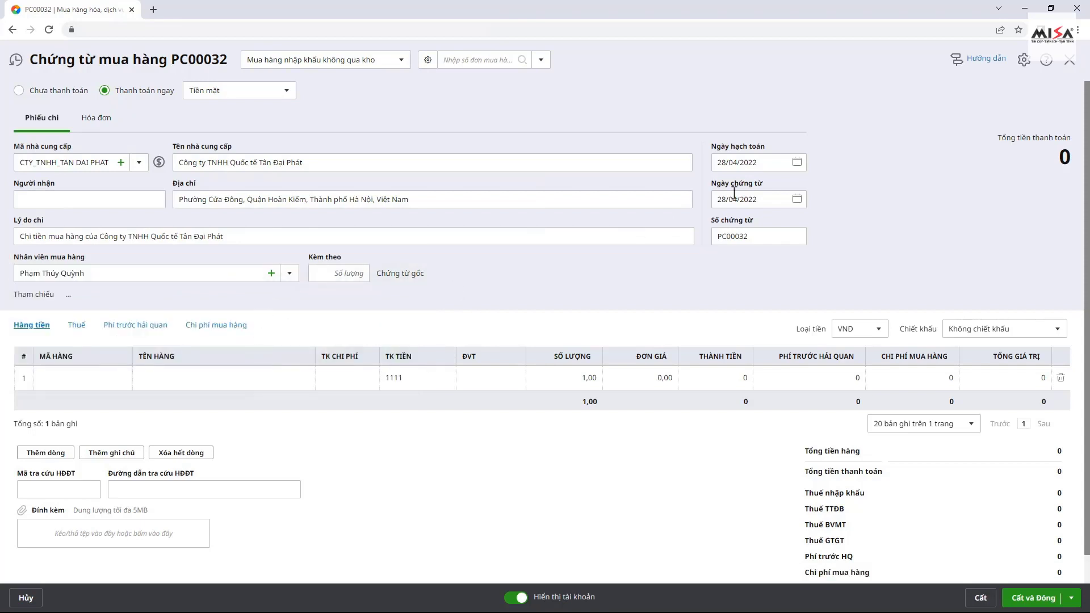
click(796, 162)
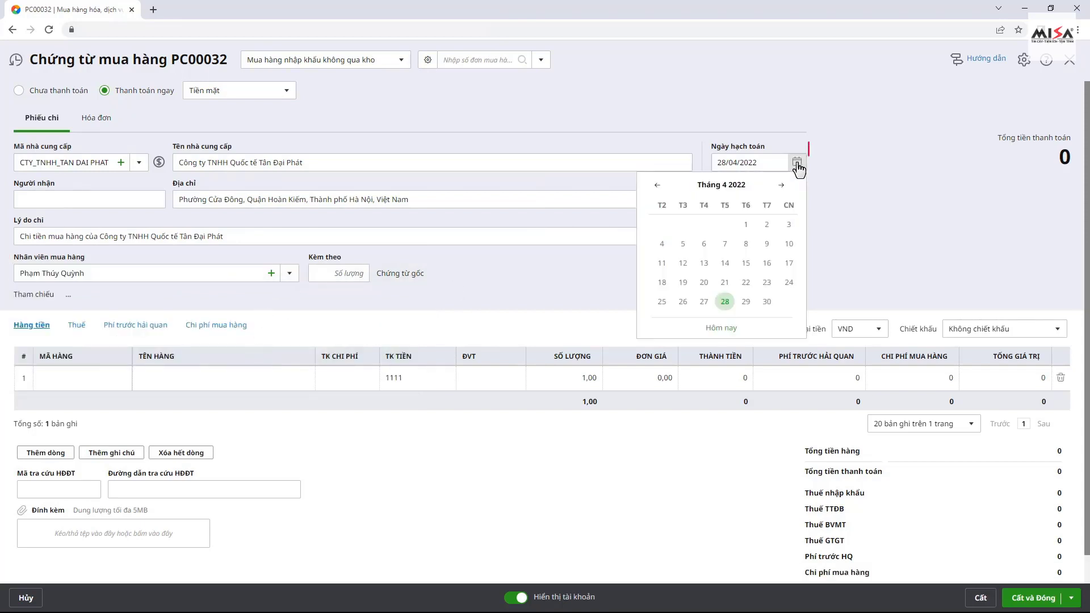
click(704, 301)
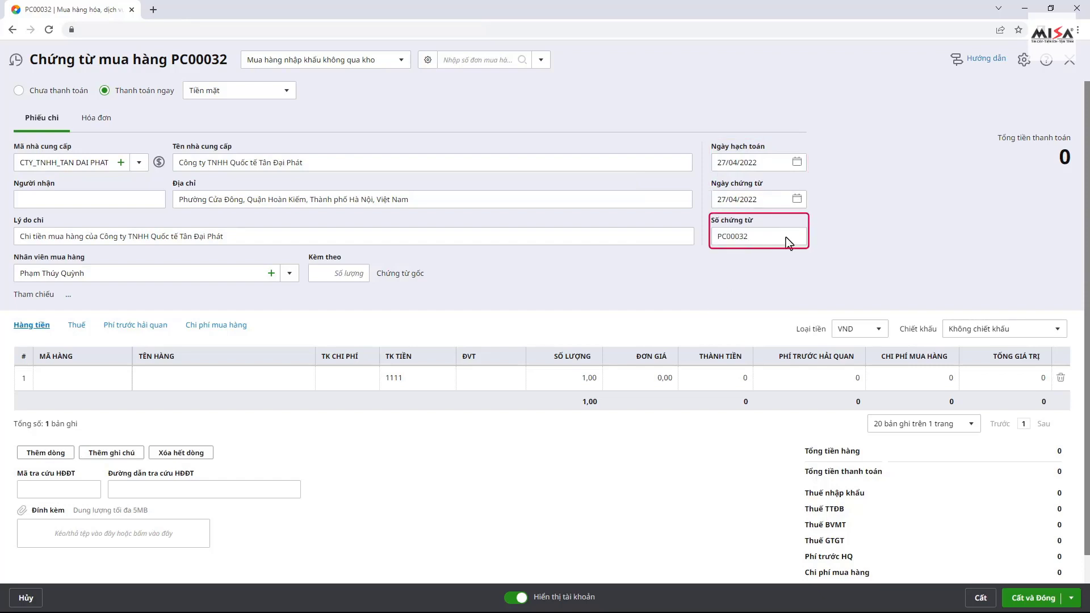
Set the import purchase voucher's currency to USD and open its exchange rate for editing.
click(879, 330)
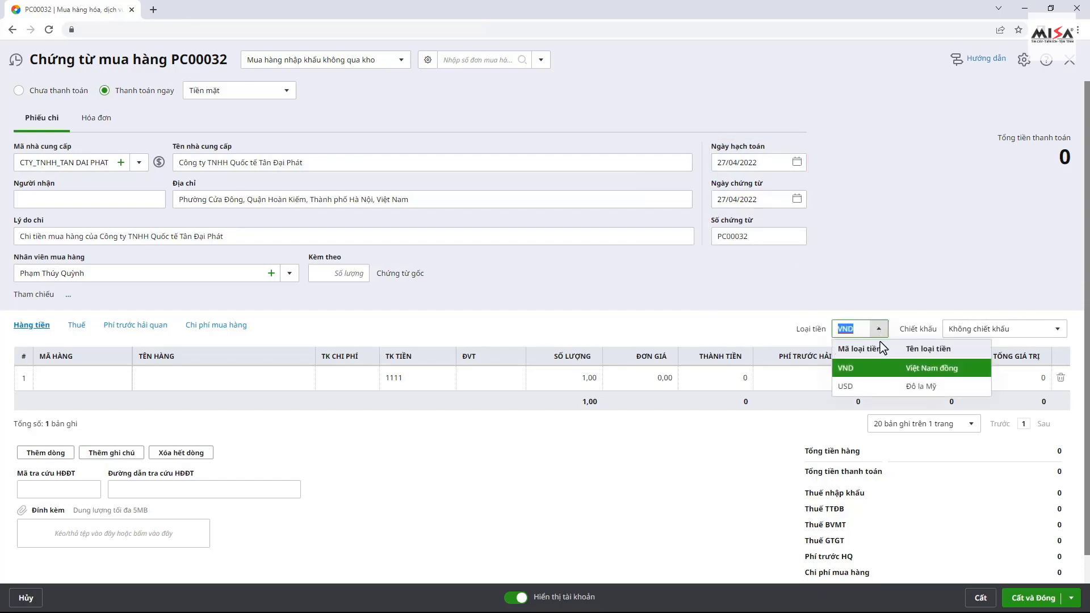
click(877, 386)
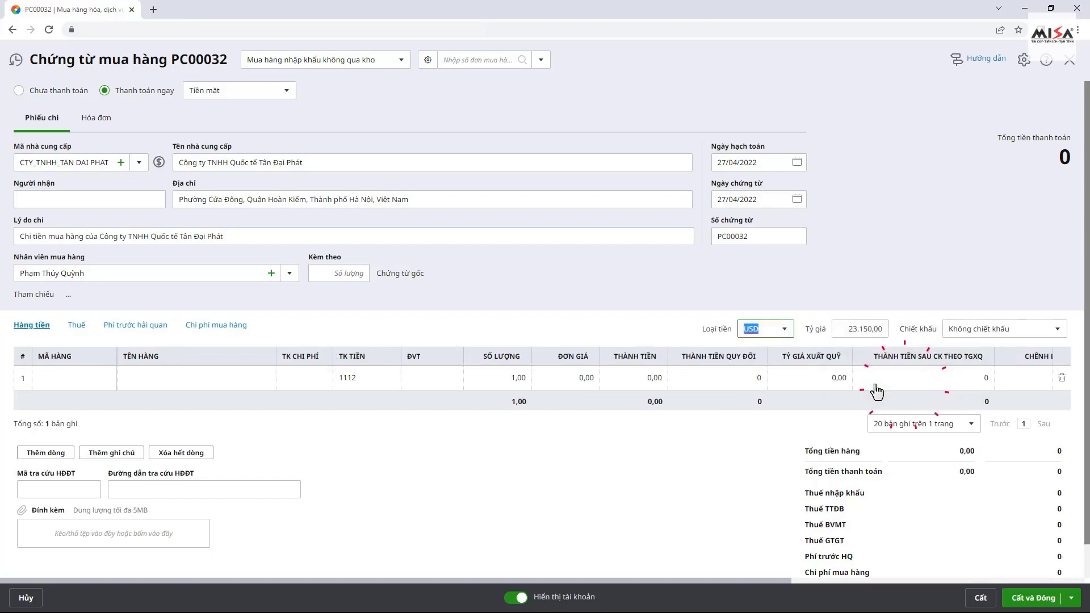
click(882, 330)
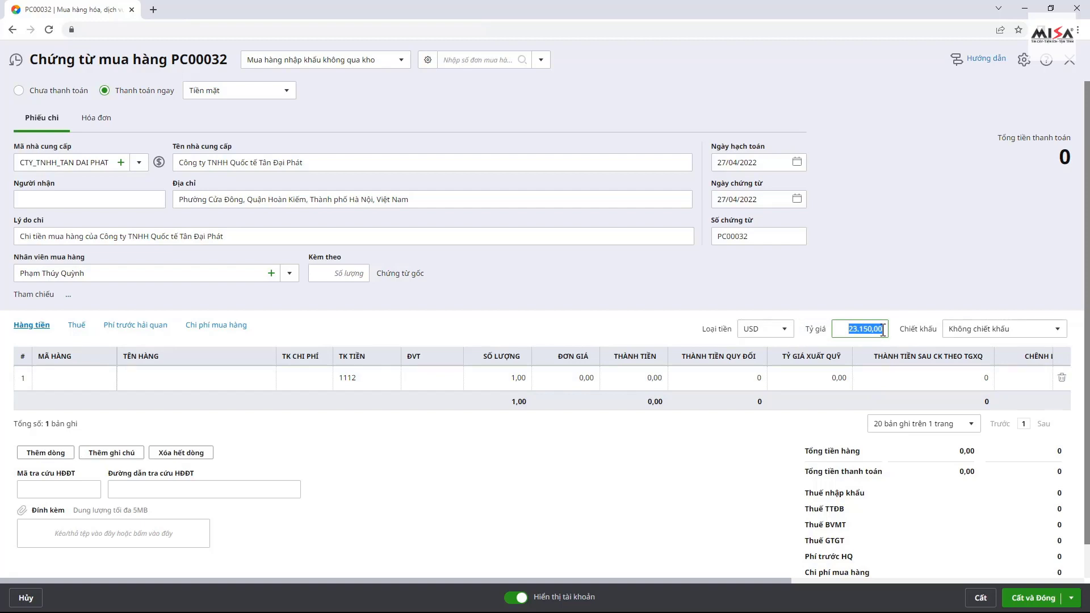
Enter the item Laptop ThinkBook 15 Gen 2 Intel (LAPTOP_TB_GEN2) on the voucher's first goods line.
click(80, 381)
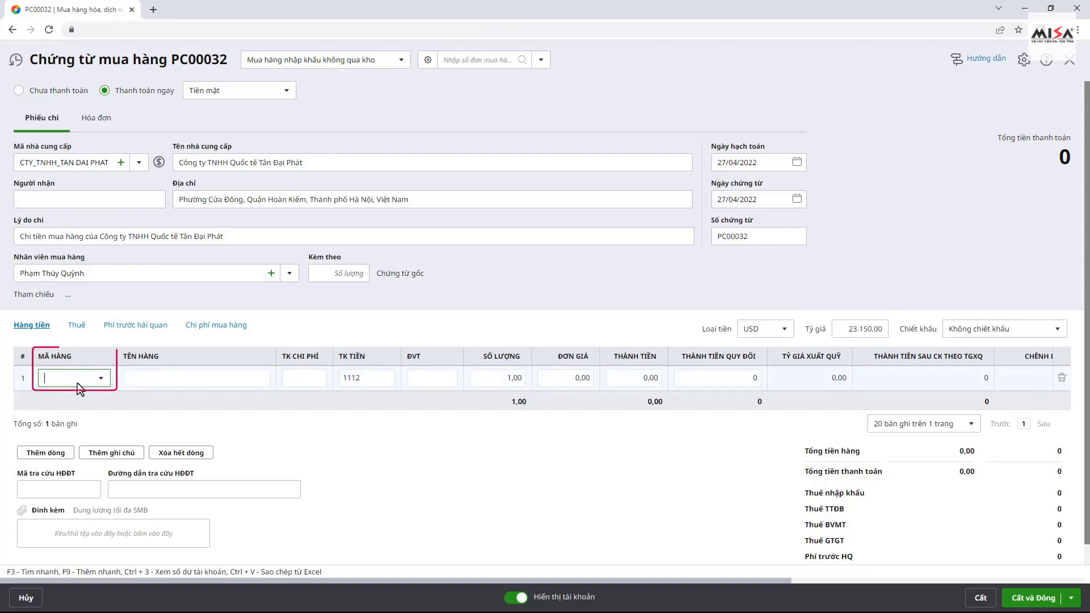
text(thi)
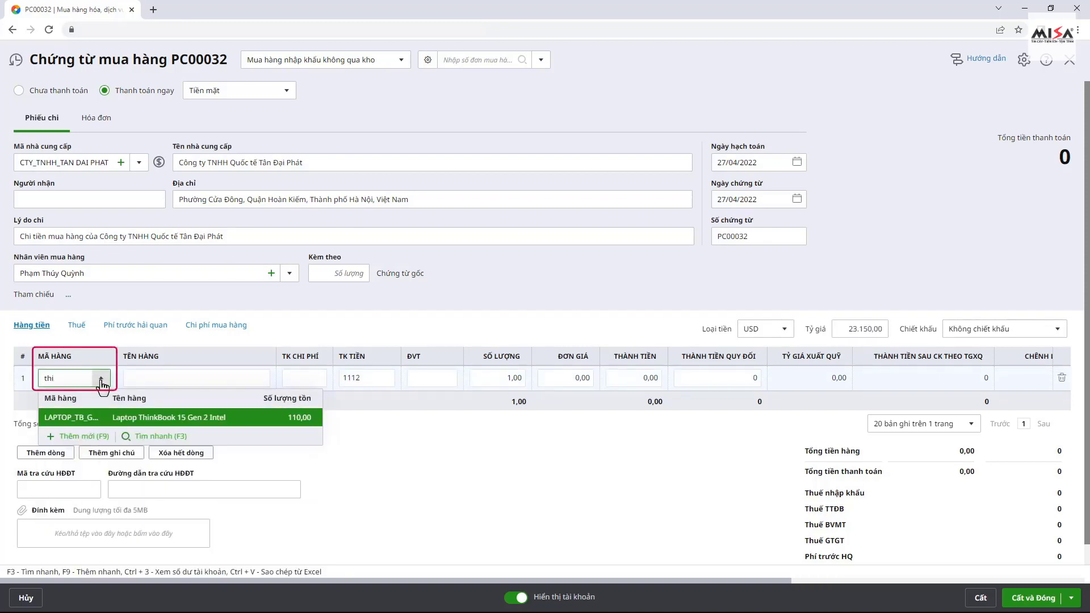
key(Return)
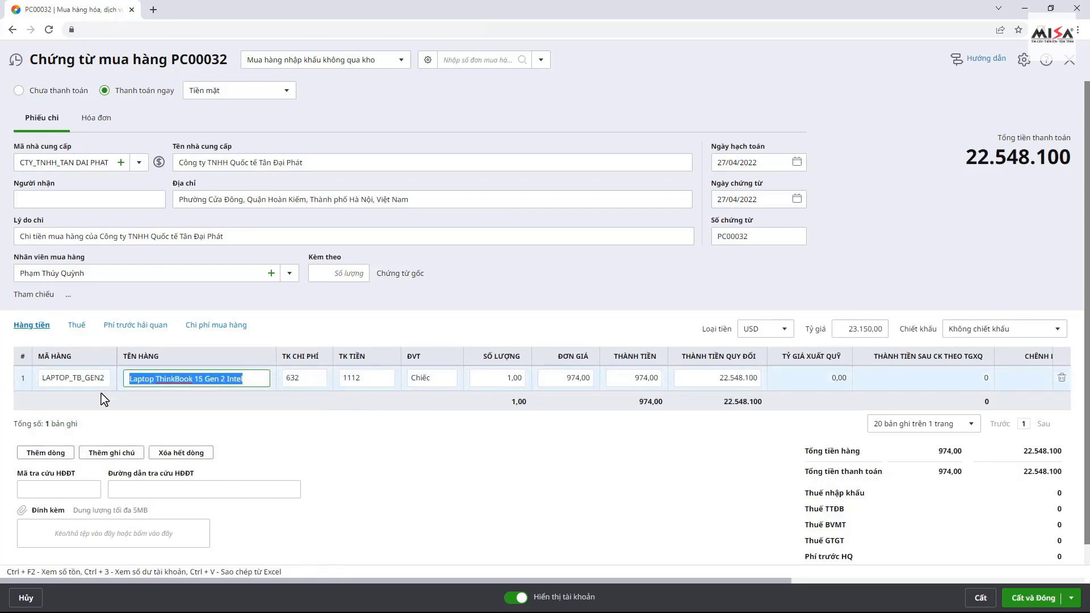
click(103, 400)
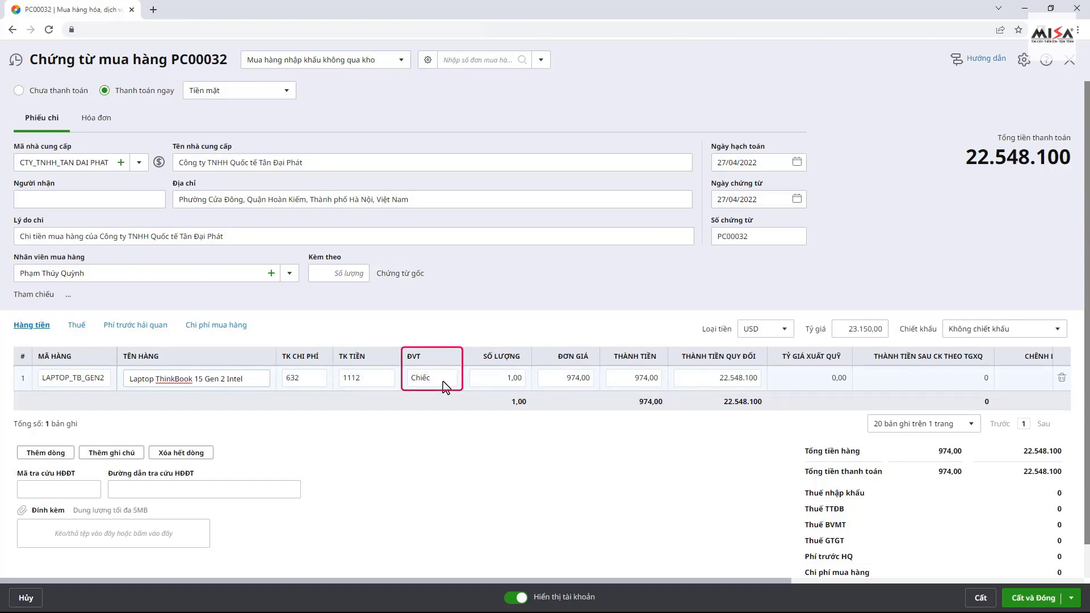
Set the laptop line's quantity to 10 and check its unit price and converted amount.
click(484, 379)
text(10)
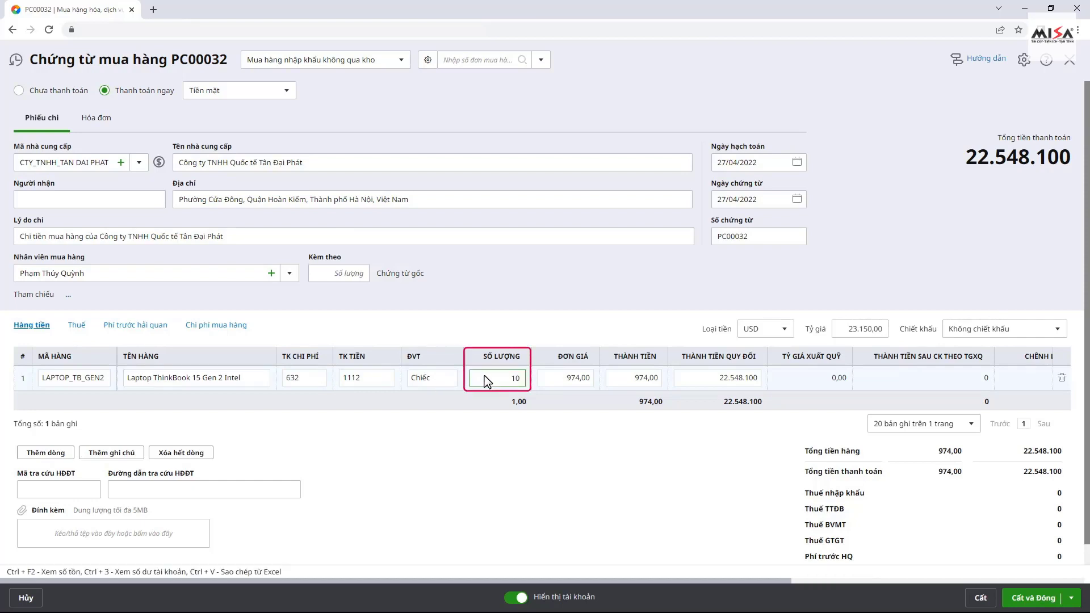
click(590, 378)
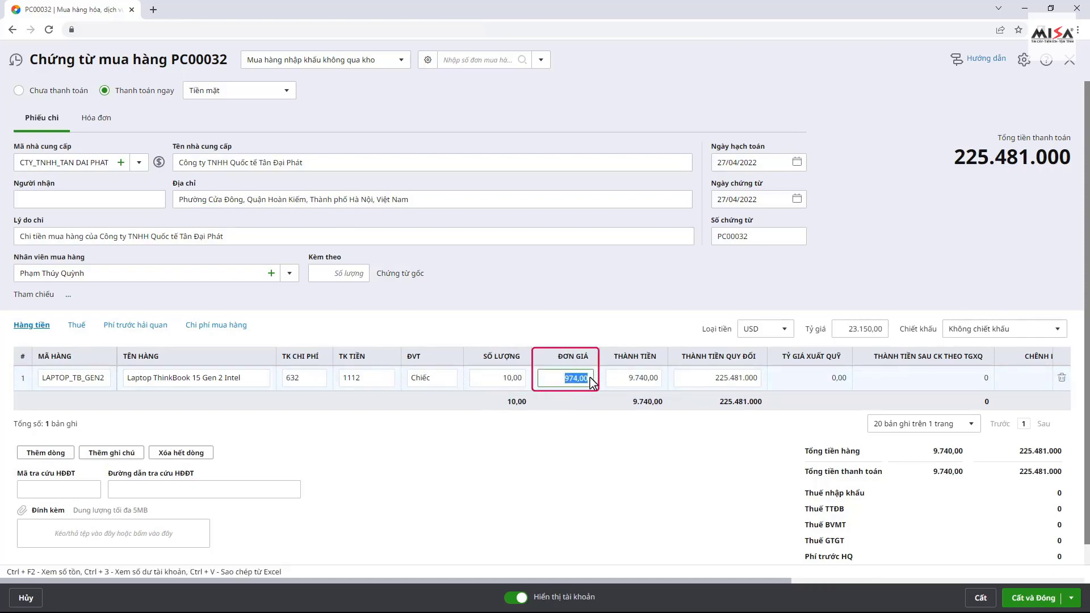
click(689, 379)
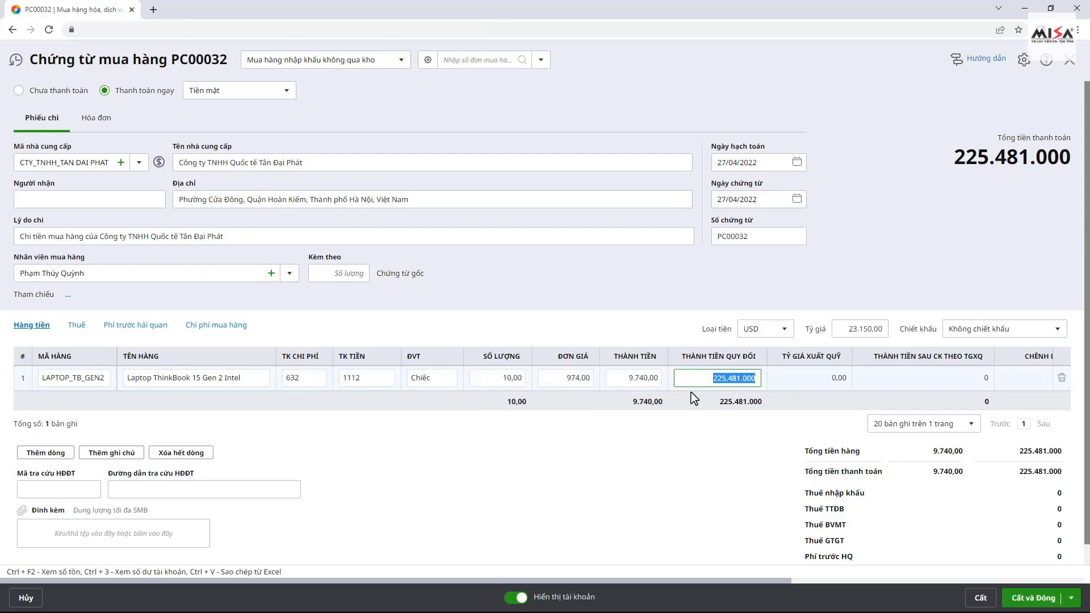
click(697, 421)
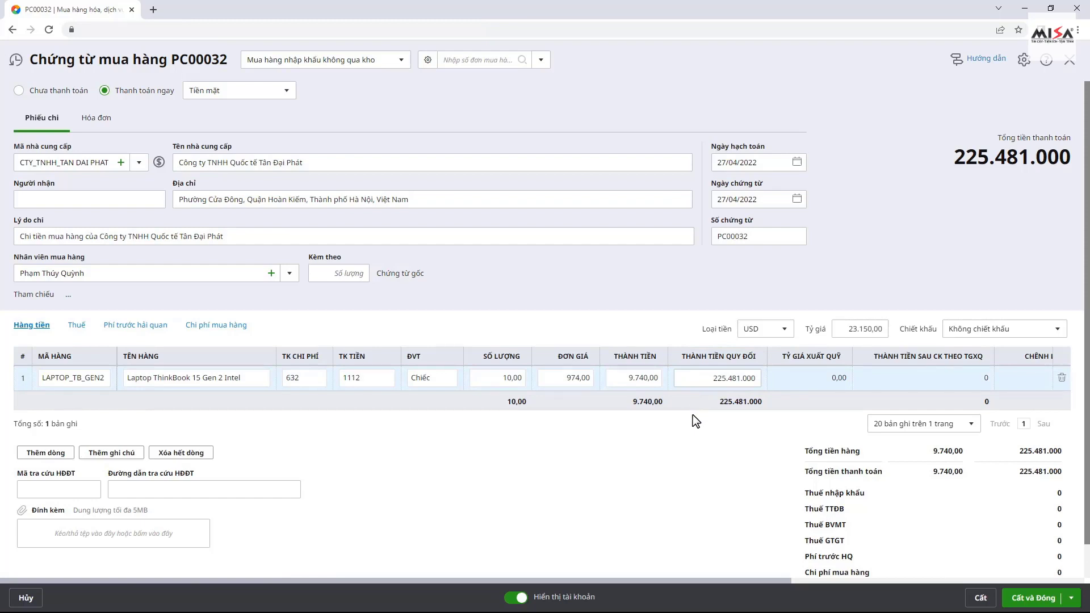
Open the import voucher's tax details and set the laptop line's import duty rate to 10%.
click(77, 325)
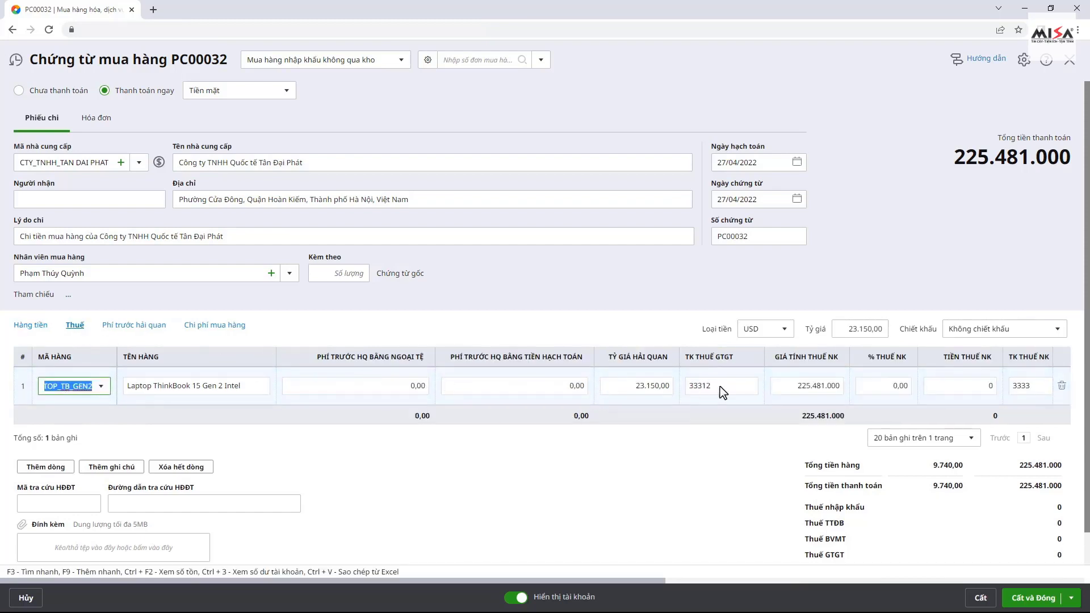
click(864, 386)
text(10)
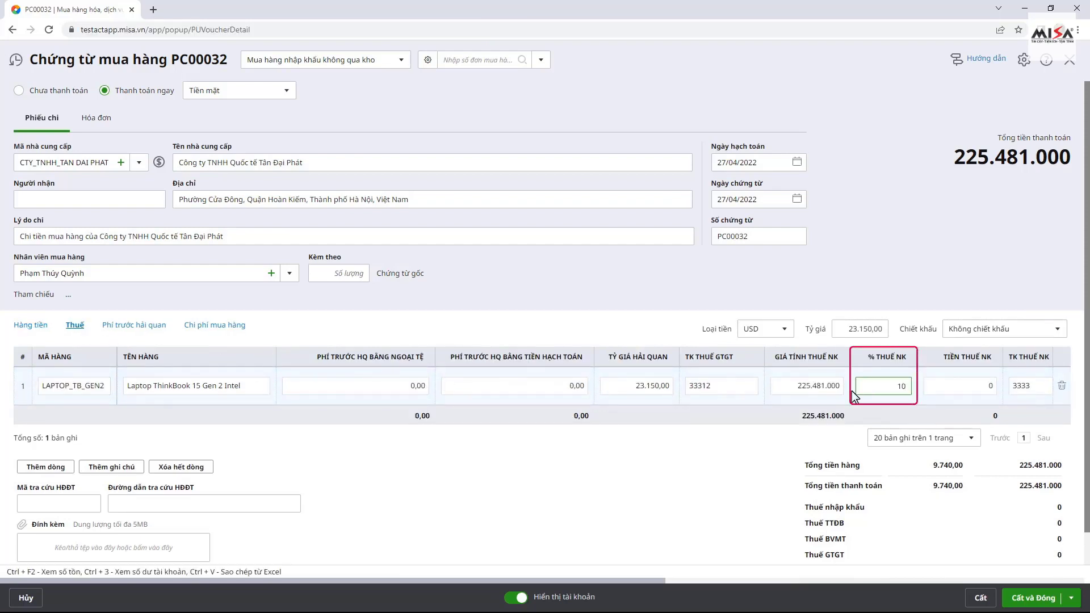
click(858, 415)
Set the laptop line's VAT rate to 10% and check the resulting tax amounts.
scroll(859, 416, right, 5)
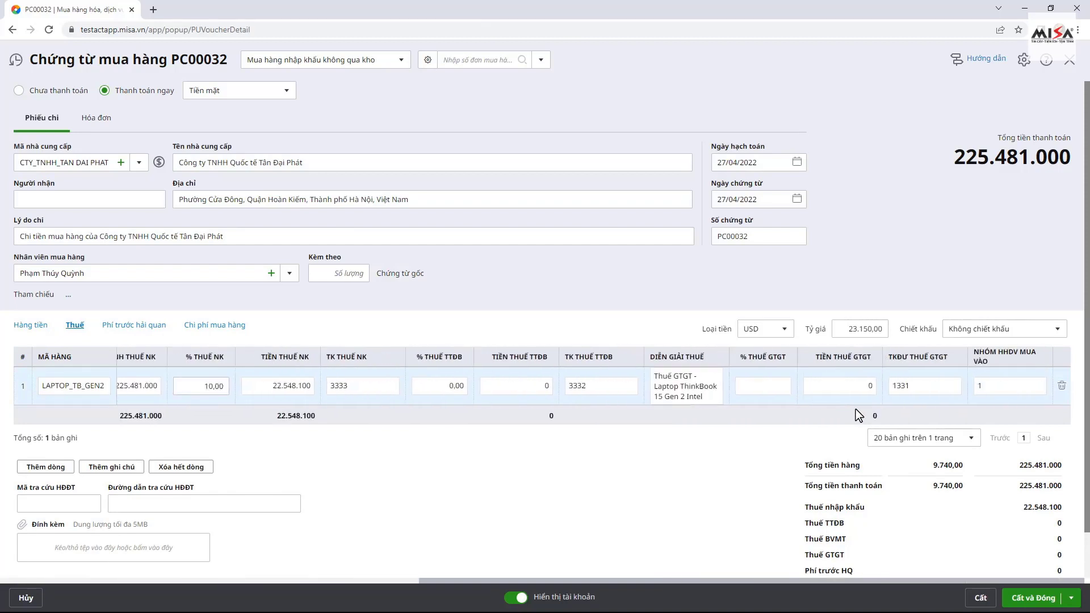
click(771, 387)
text(10)
click(769, 415)
click(765, 438)
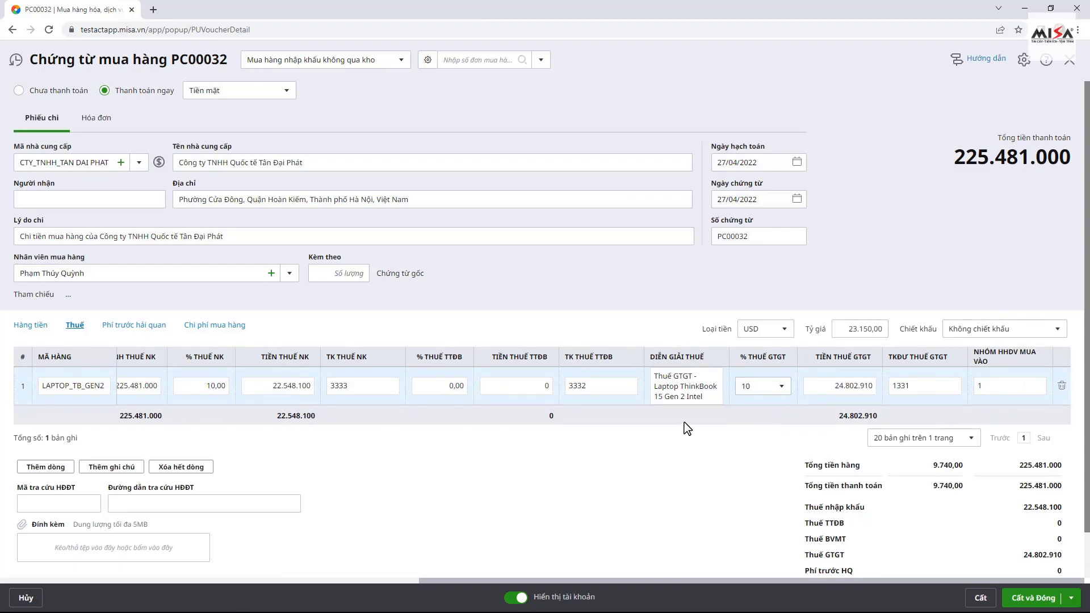
click(305, 396)
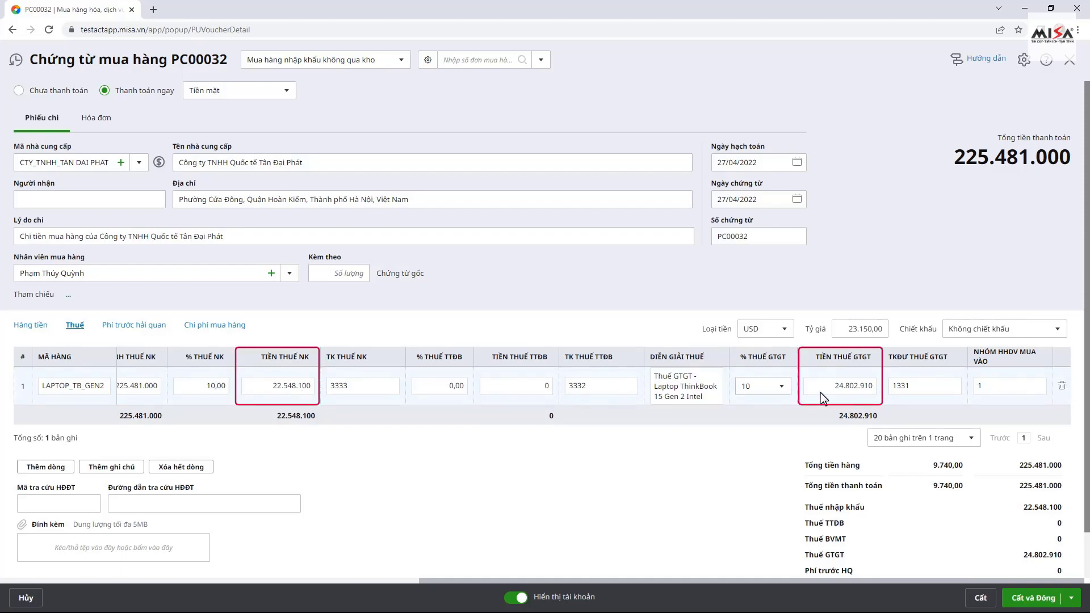
Add voucher PC00030 from Công ty Logistic Hải Anh to the import voucher's pre-customs fees.
click(162, 329)
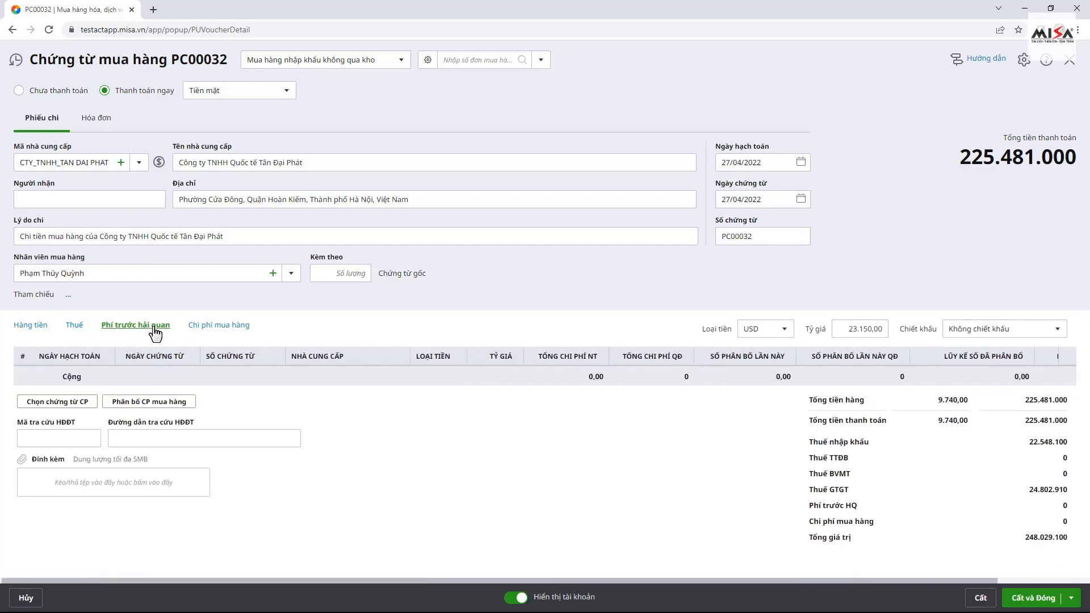
click(60, 402)
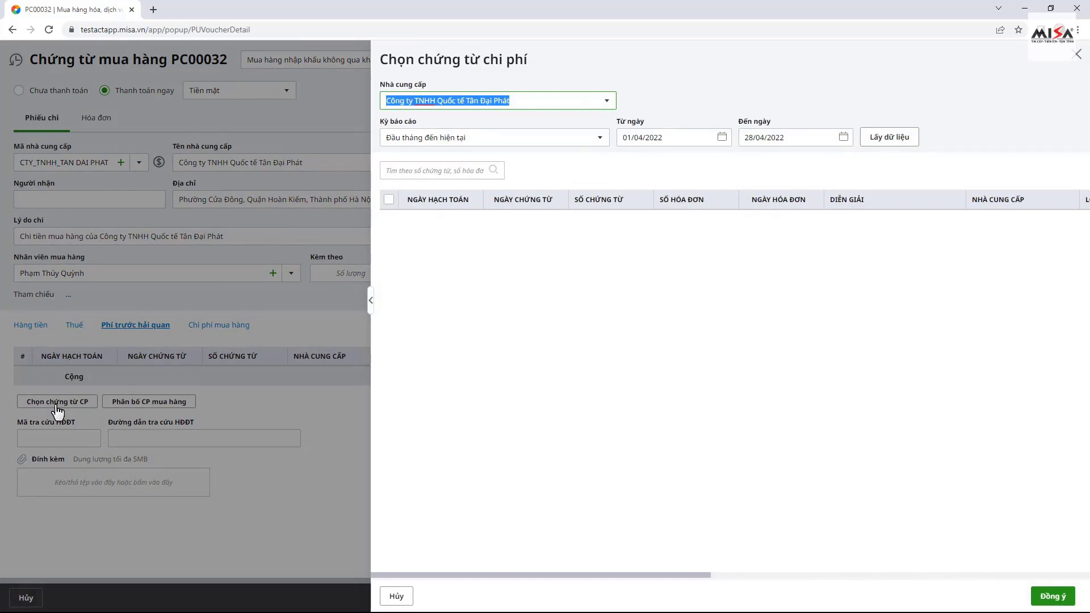
click(607, 101)
click(596, 144)
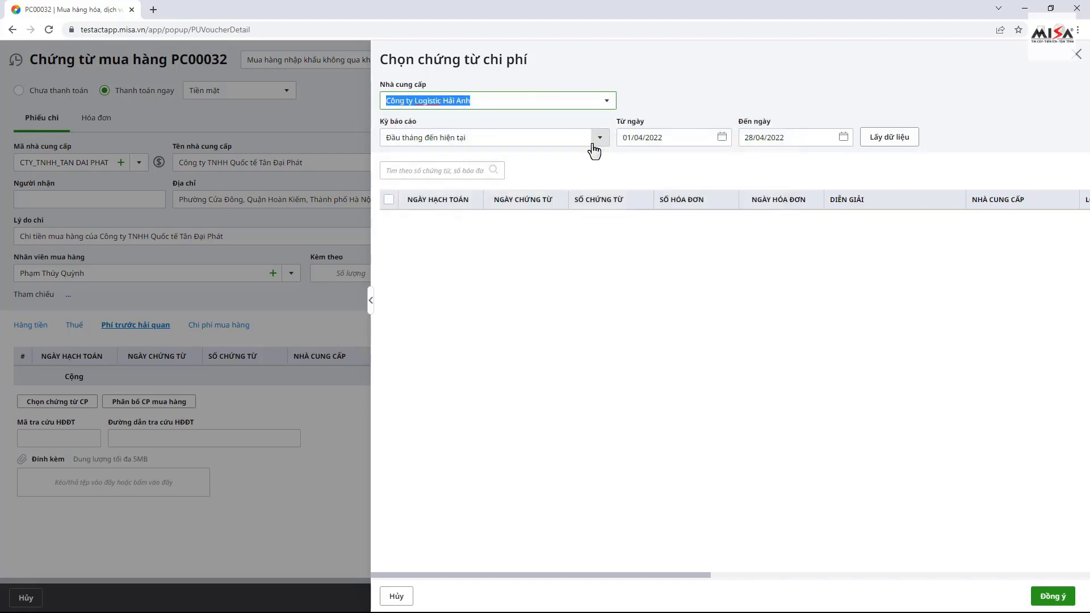
click(886, 143)
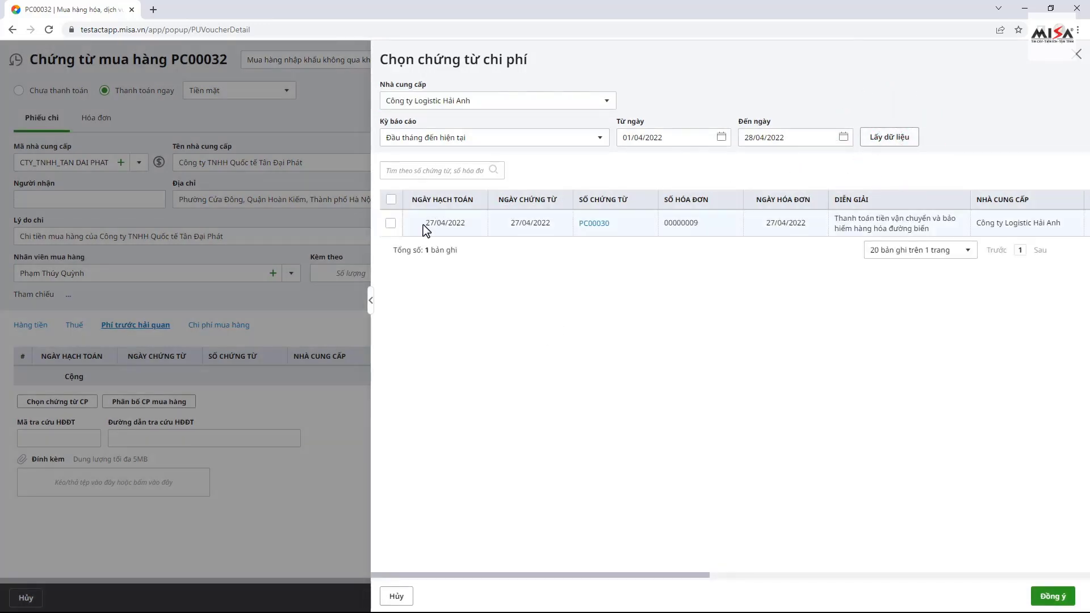
click(390, 223)
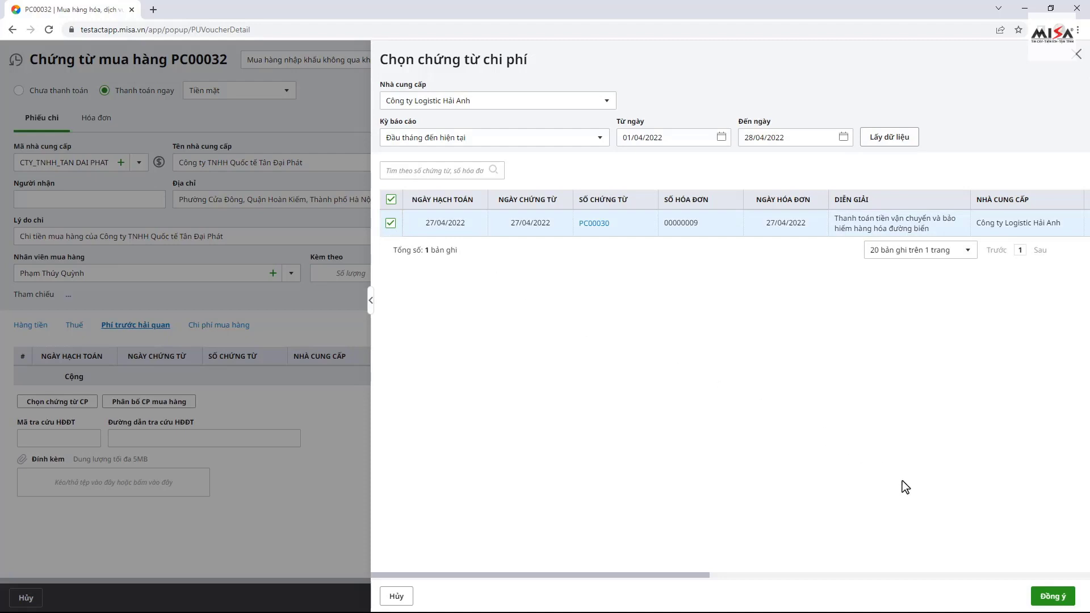
click(1050, 600)
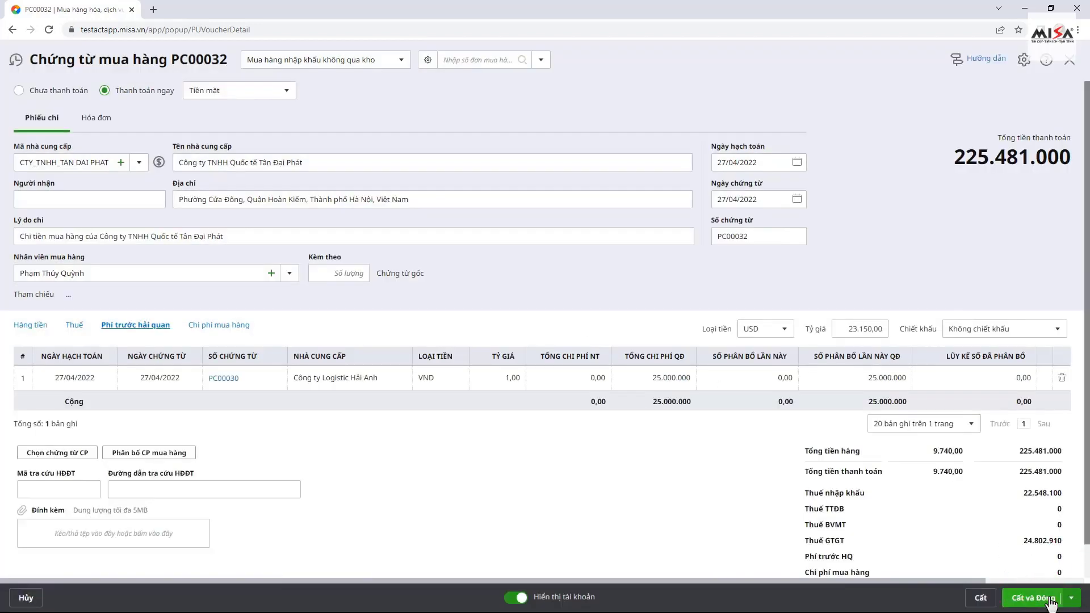
Allocate the pre-customs fees to the laptop line using the method Tỷ lệ % theo số lượng.
click(151, 455)
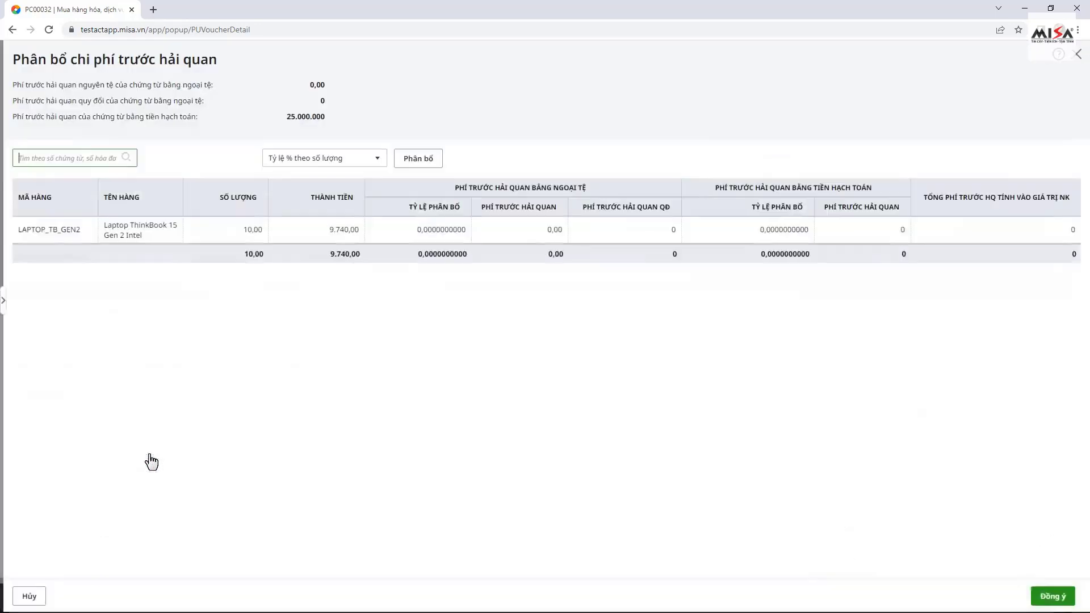
click(377, 162)
click(370, 179)
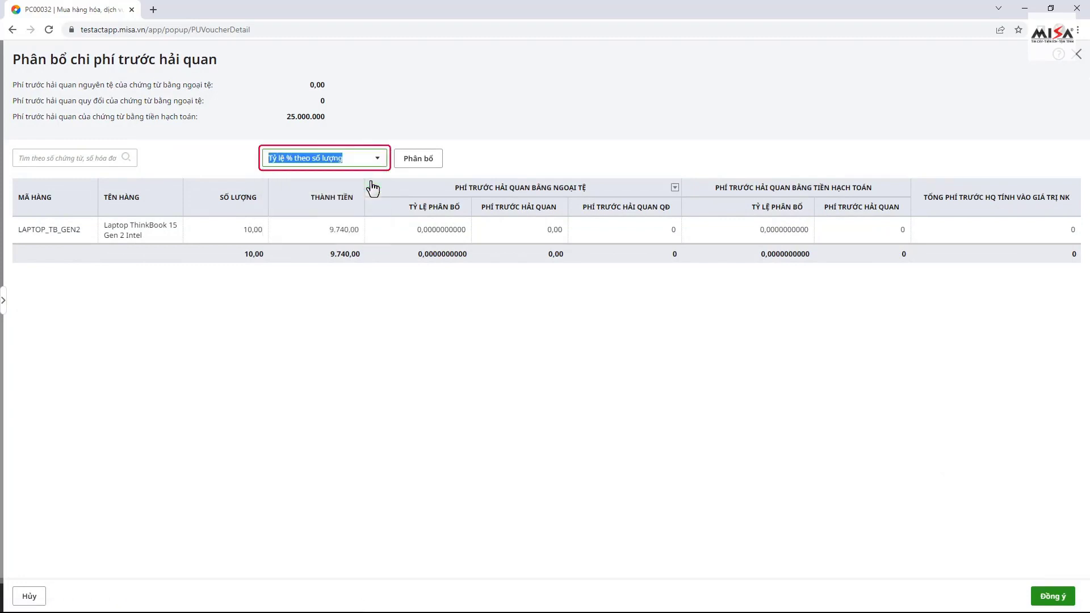
click(418, 169)
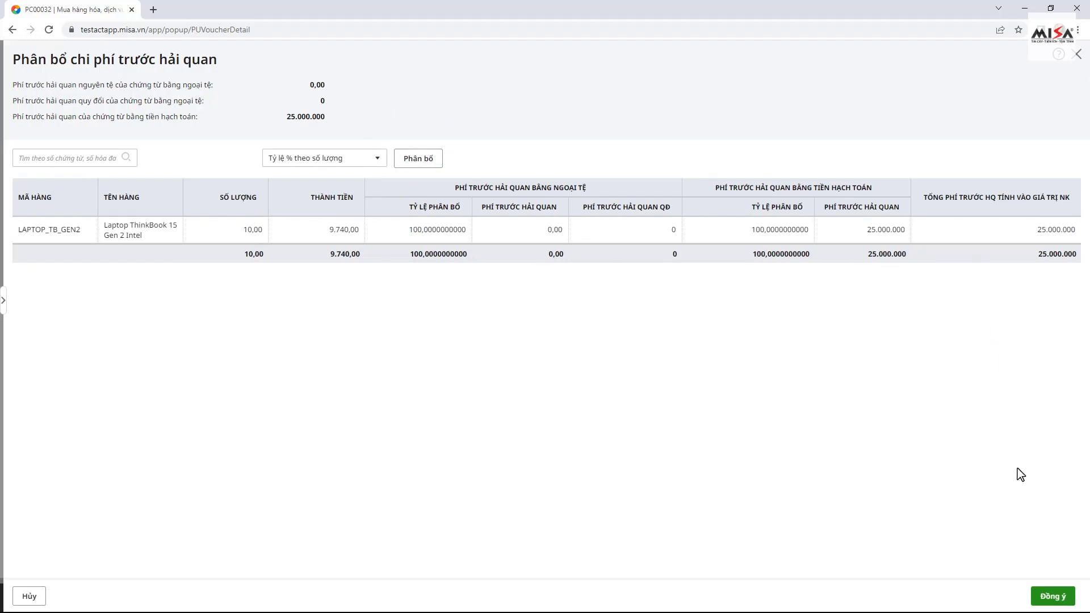
click(1054, 598)
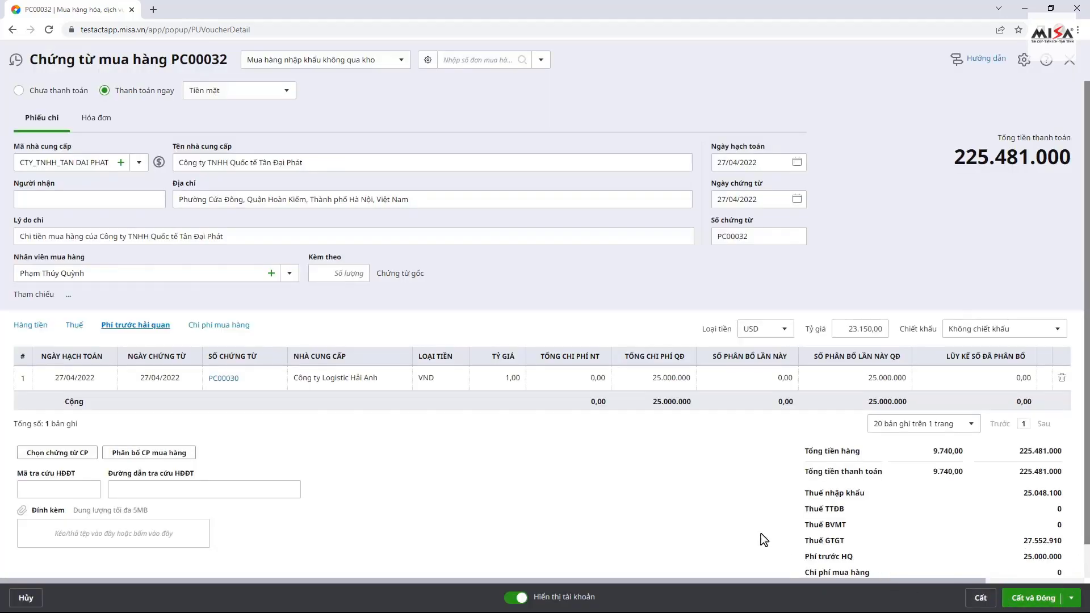
Add transport voucher PC00031 from Công ty vận tải Havan to the import voucher's purchase costs.
click(226, 327)
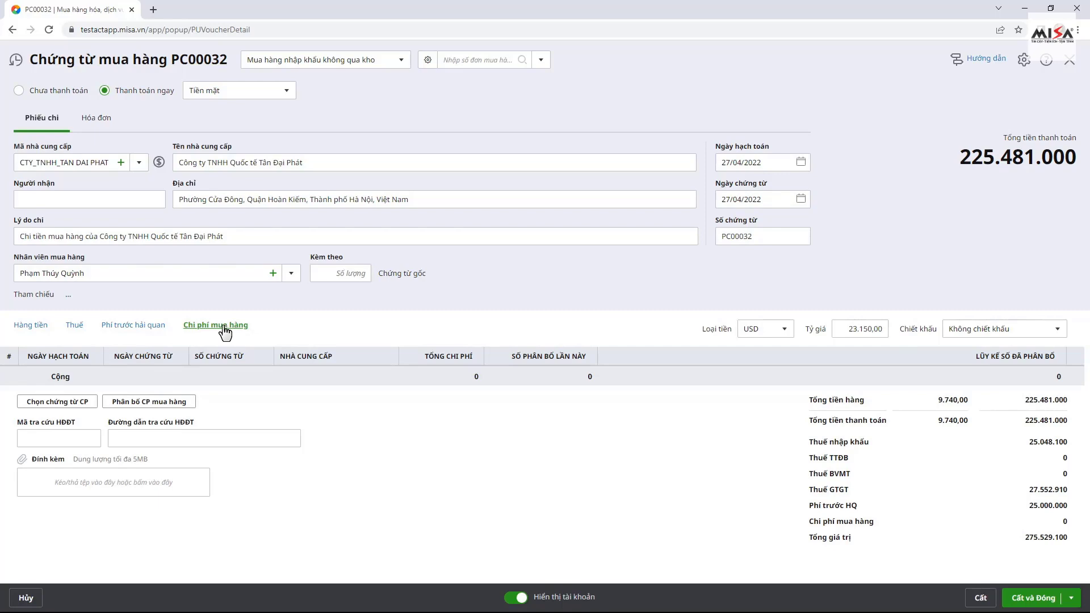
click(57, 402)
click(606, 102)
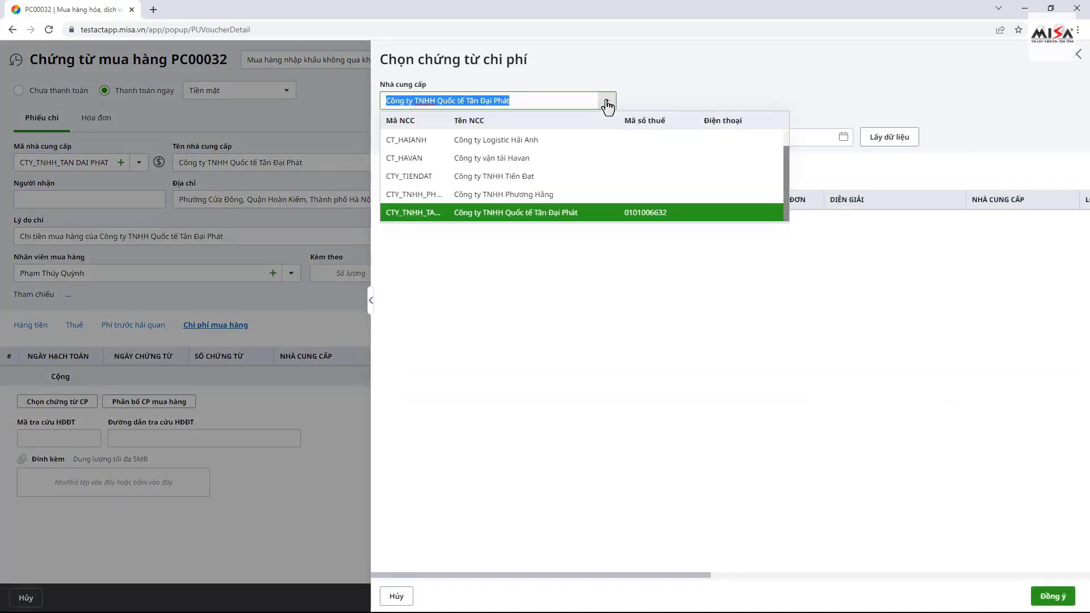
click(594, 161)
click(889, 142)
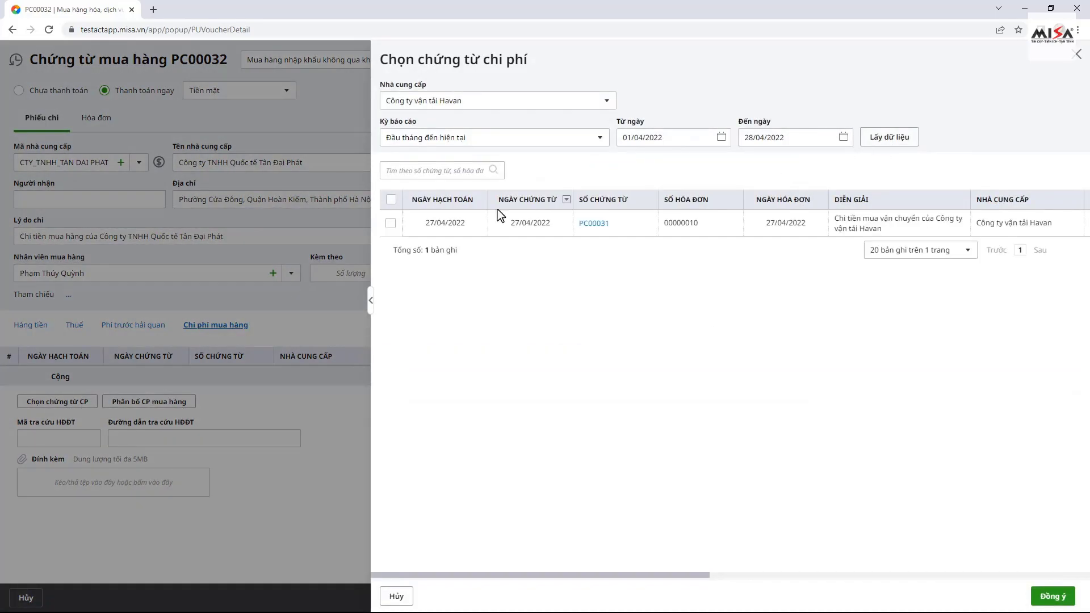
click(391, 223)
click(1052, 597)
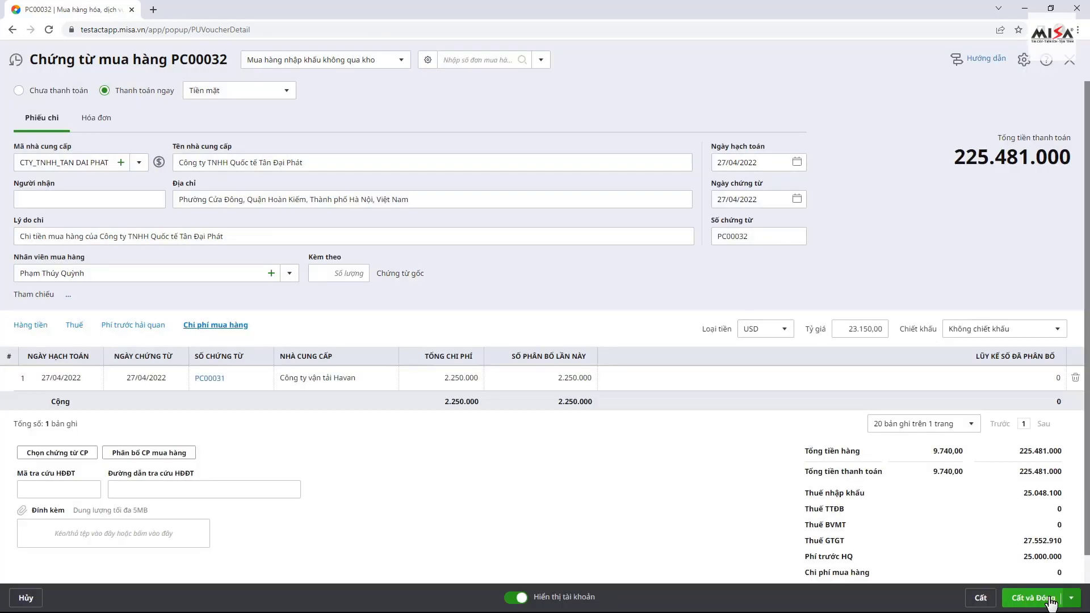
Allocate the purchase costs to the laptop line using the method Tỷ lệ % theo số lượng.
click(163, 454)
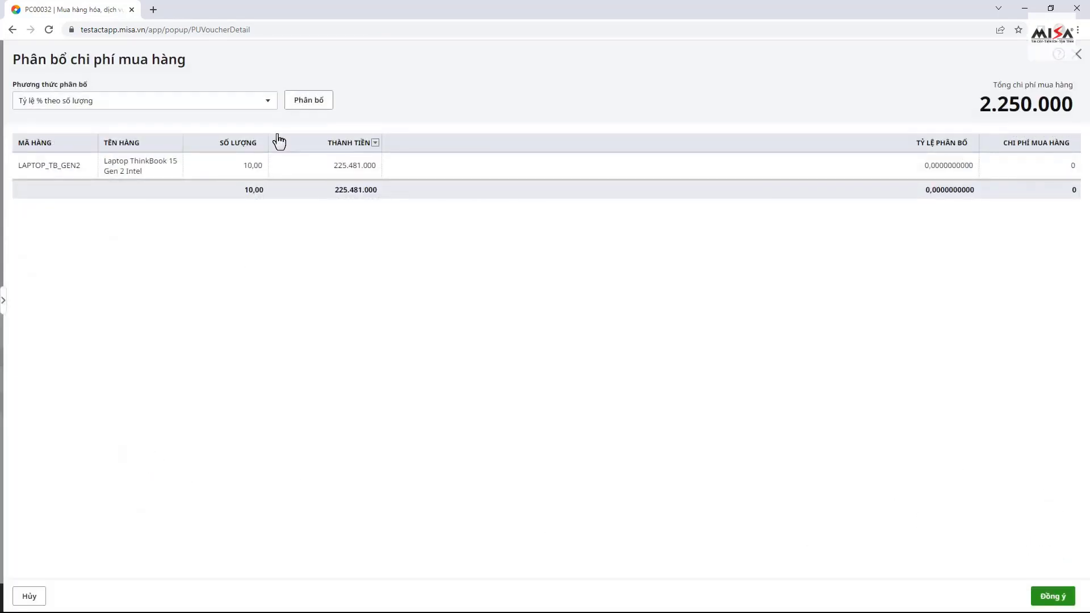
click(267, 100)
click(308, 101)
click(1052, 597)
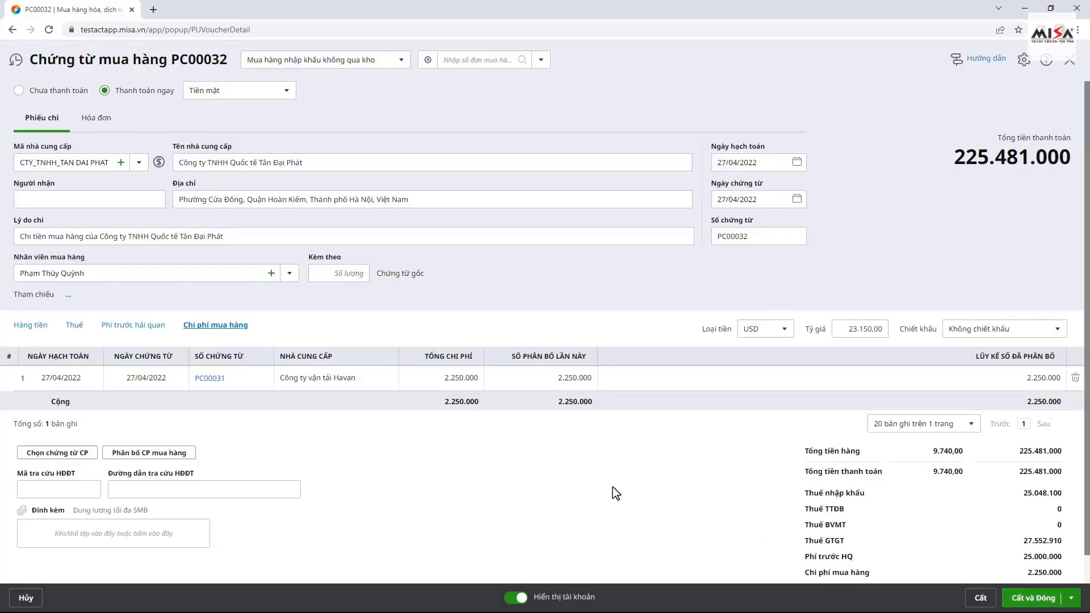
Enter invoice number 00000011 in the import voucher's invoice details and save the voucher.
click(98, 118)
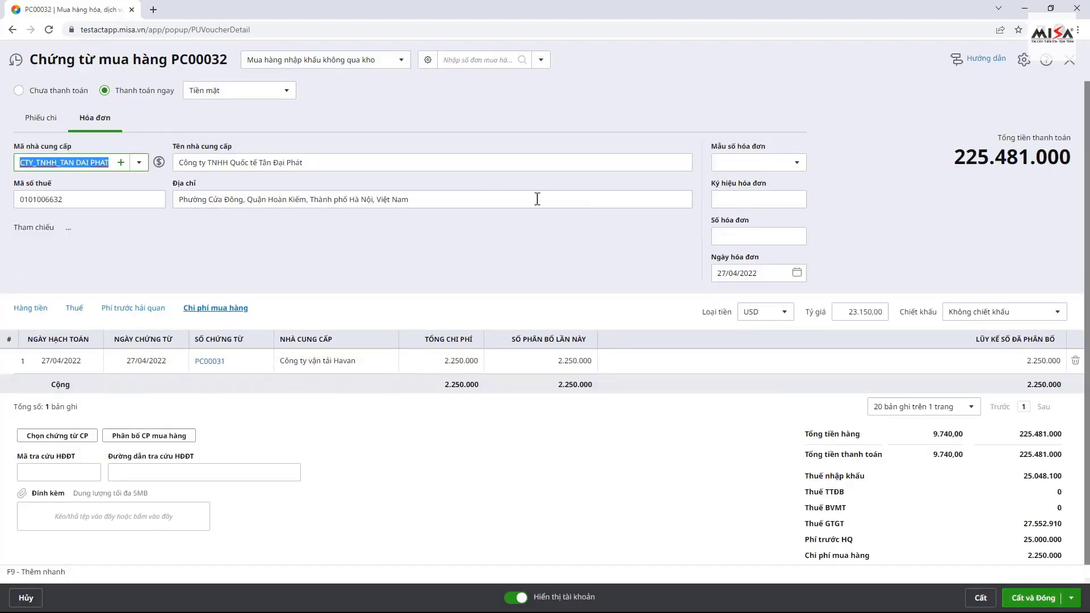
click(719, 236)
text(00000011)
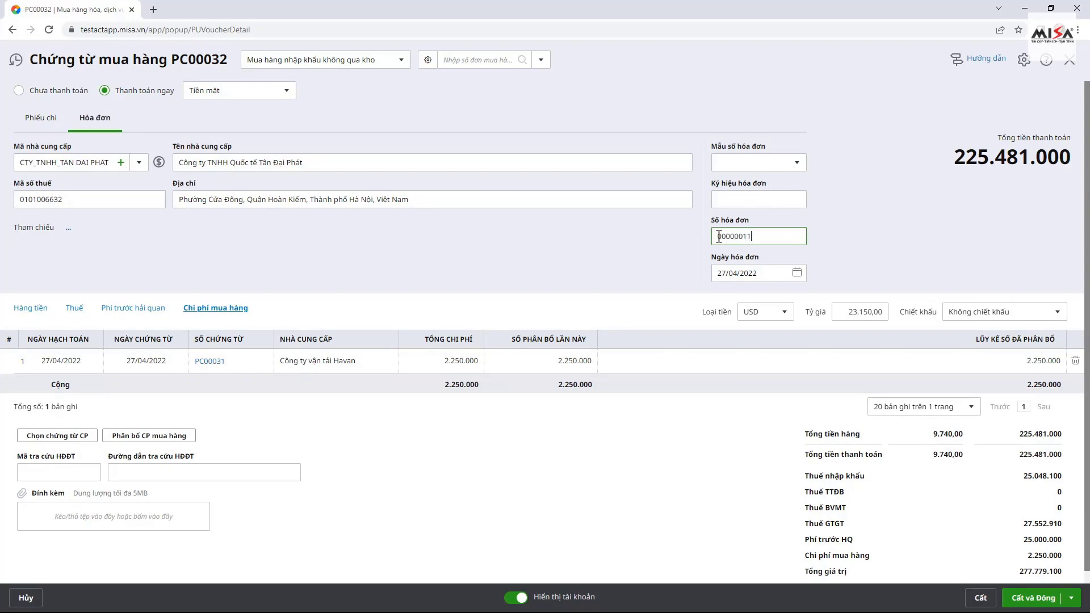
click(683, 251)
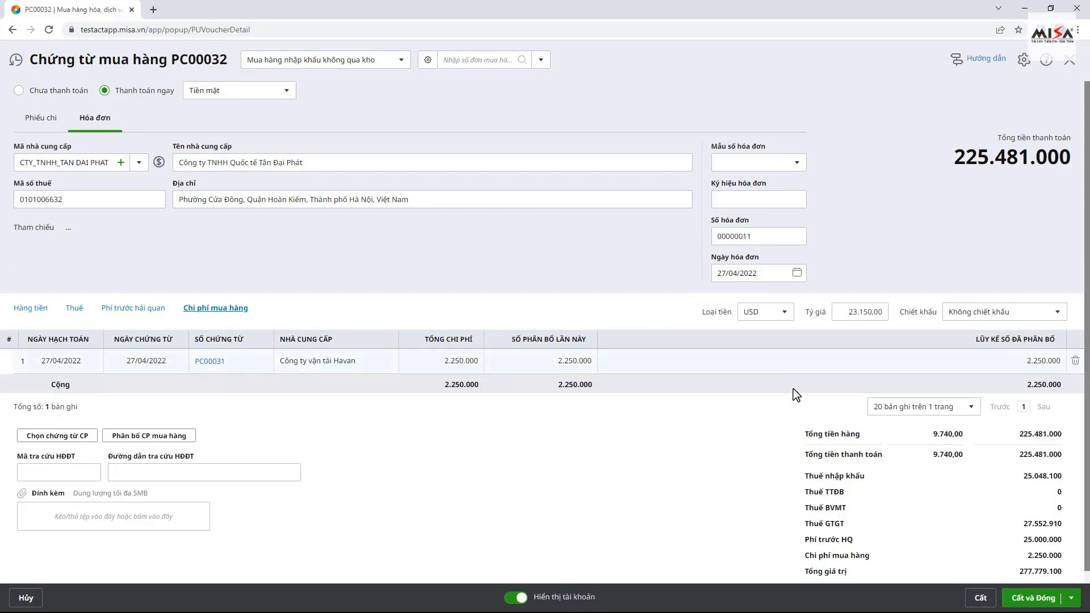
click(980, 600)
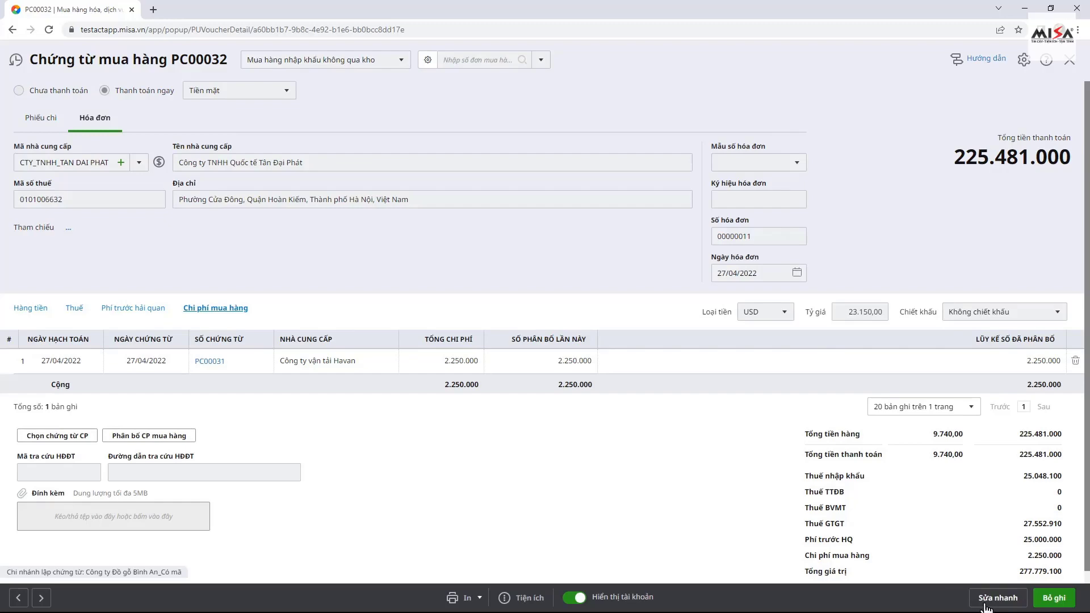
Open the print preview of the saved import voucher using the Chứng từ kế toán form.
click(479, 599)
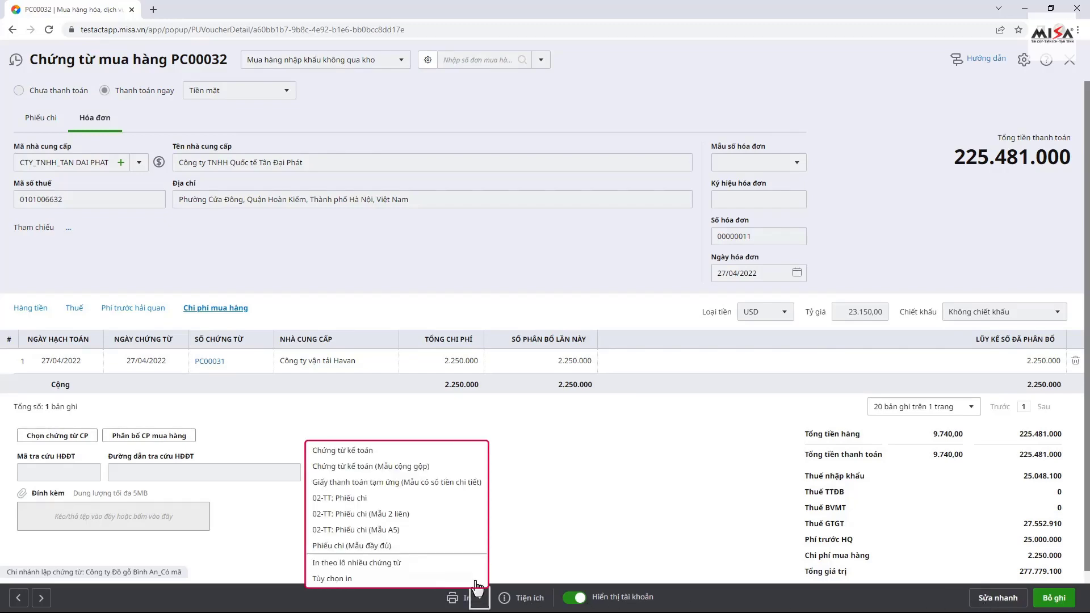
click(473, 452)
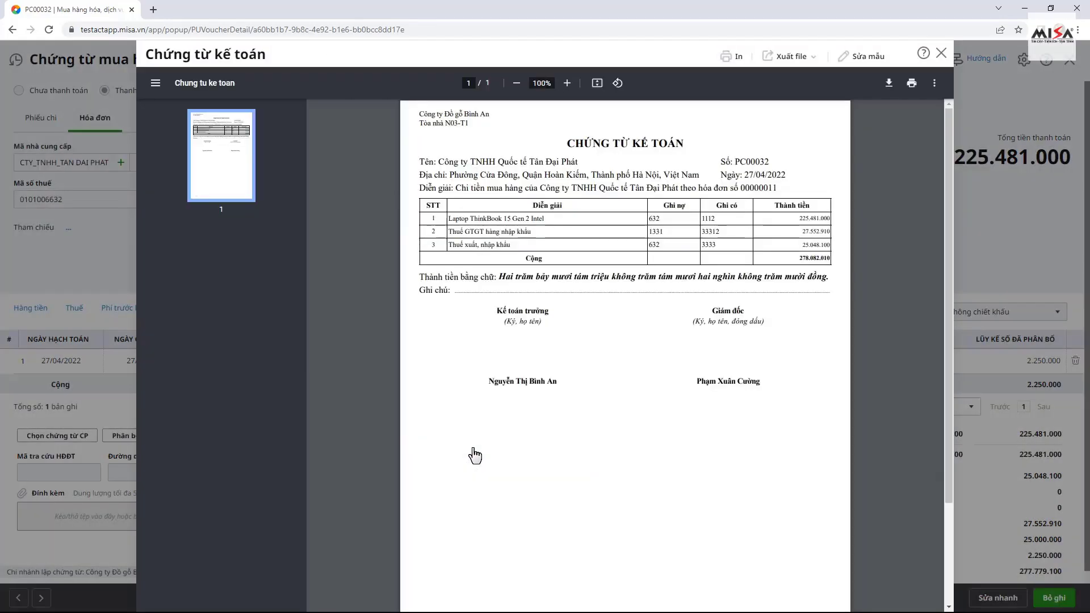